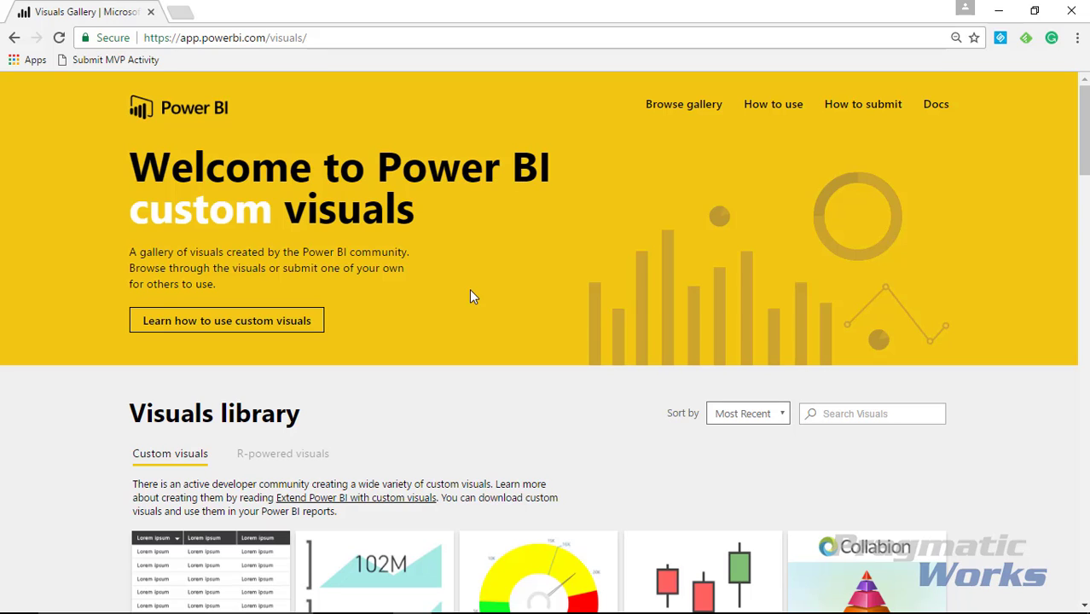
Scroll the Visuals Gallery to the Gantt visual and review its details page.
scroll(495, 320, "down", 2)
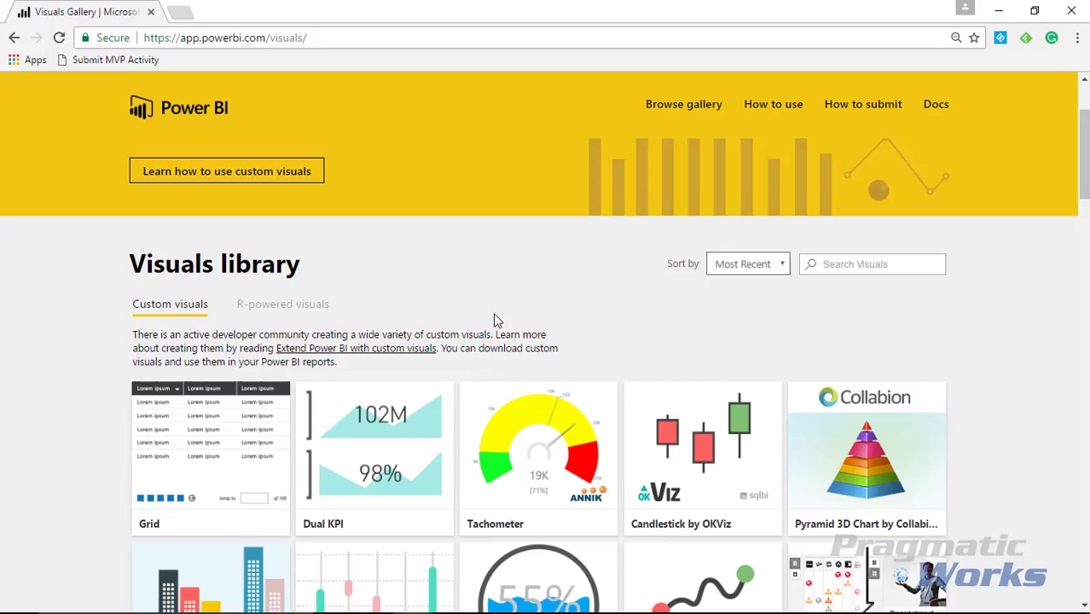
scroll(494, 320, "down", 2)
scroll(494, 321, "down", 2)
scroll(495, 321, "down", 4)
scroll(495, 320, "down", 2)
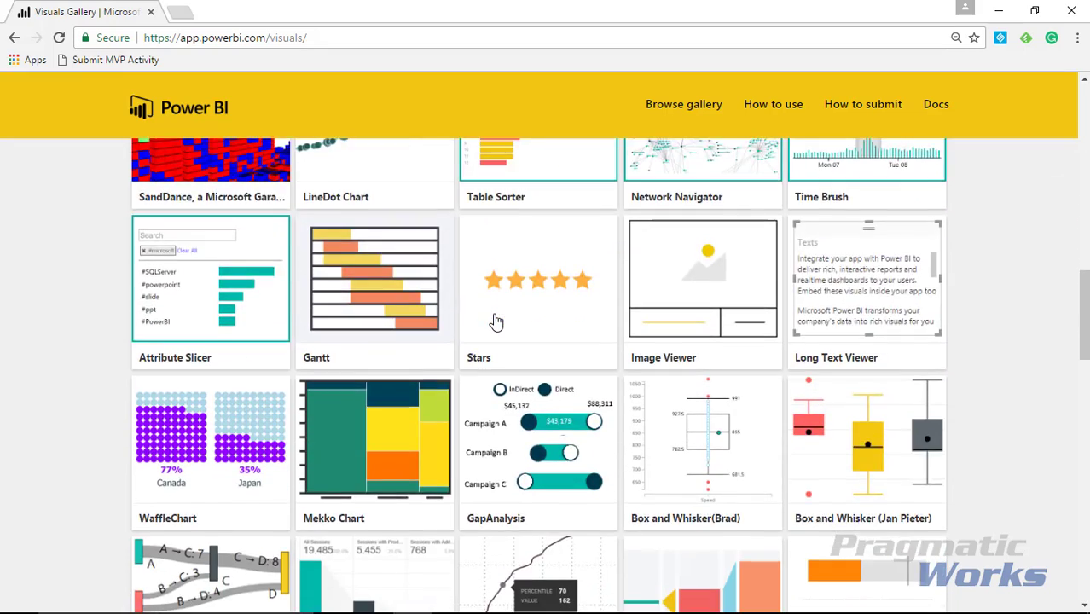
scroll(494, 320, "down", 2)
scroll(648, 307, "up", 1)
left_click(357, 268)
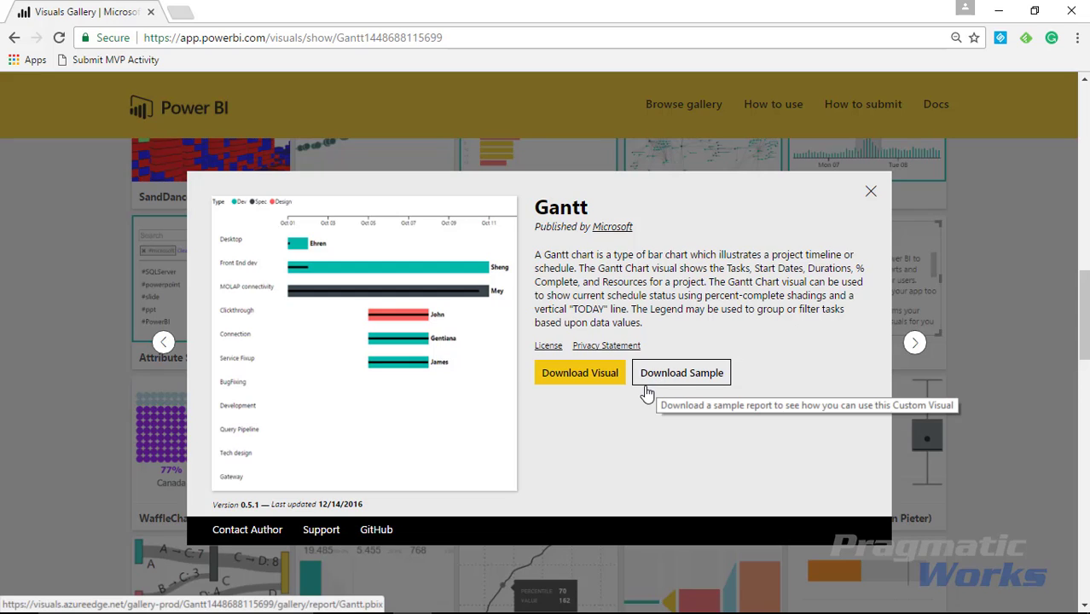
left_click(870, 193)
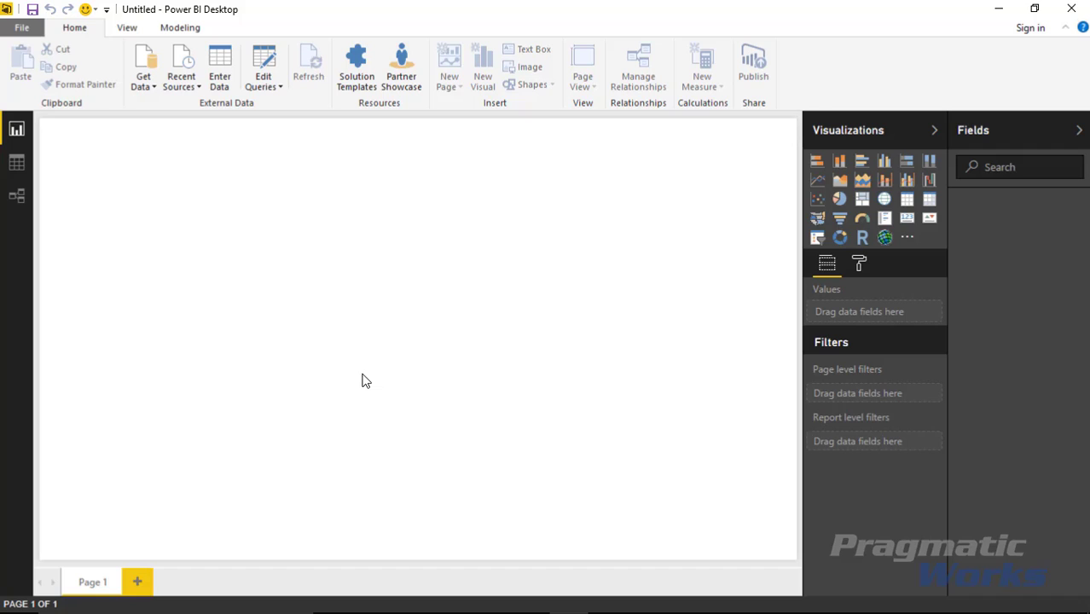
Connect to Project Progress.xlsx in Power BI Custom Visuals\Data as an Excel source.
left_click(138, 87)
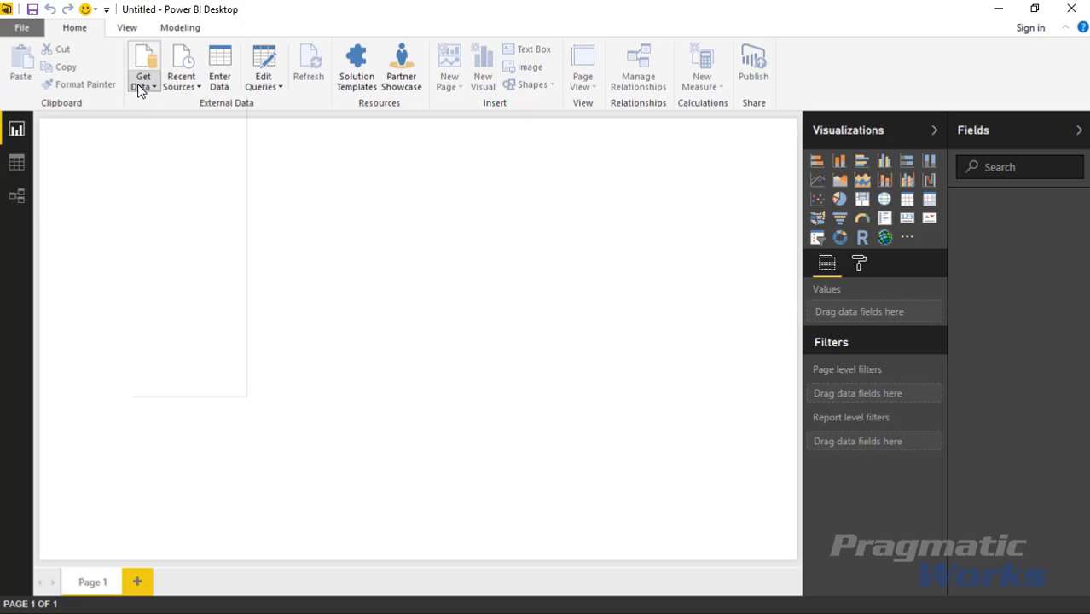
left_click(181, 131)
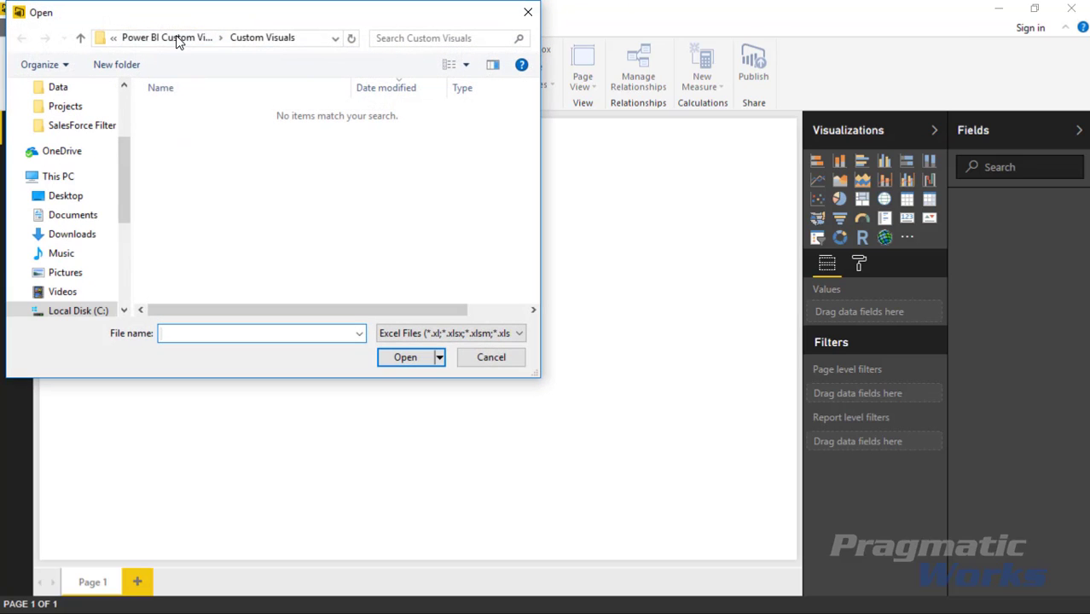
left_click(174, 37)
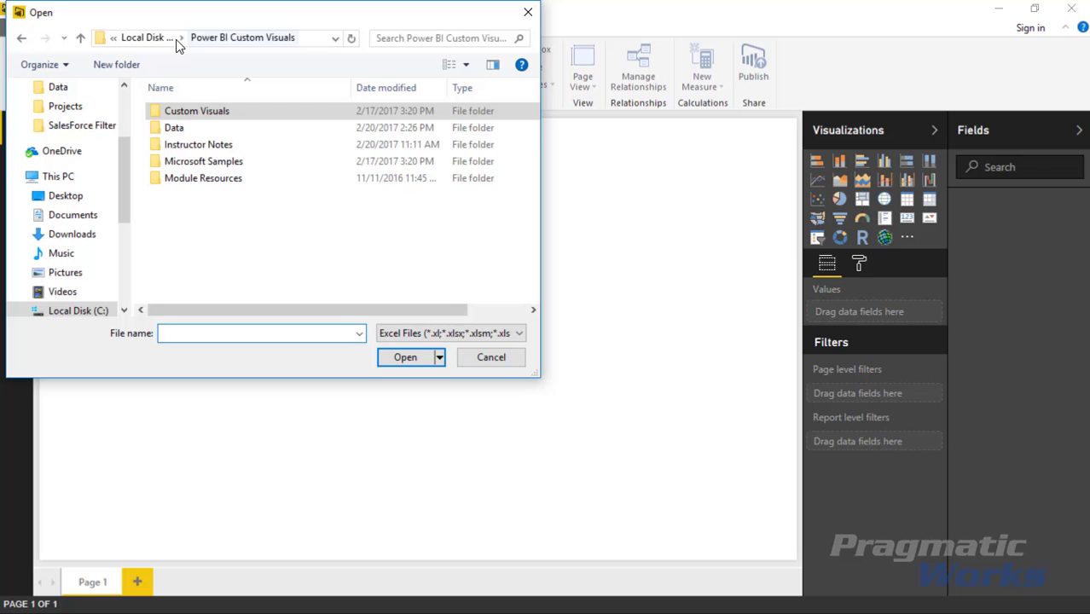
double_click(196, 132)
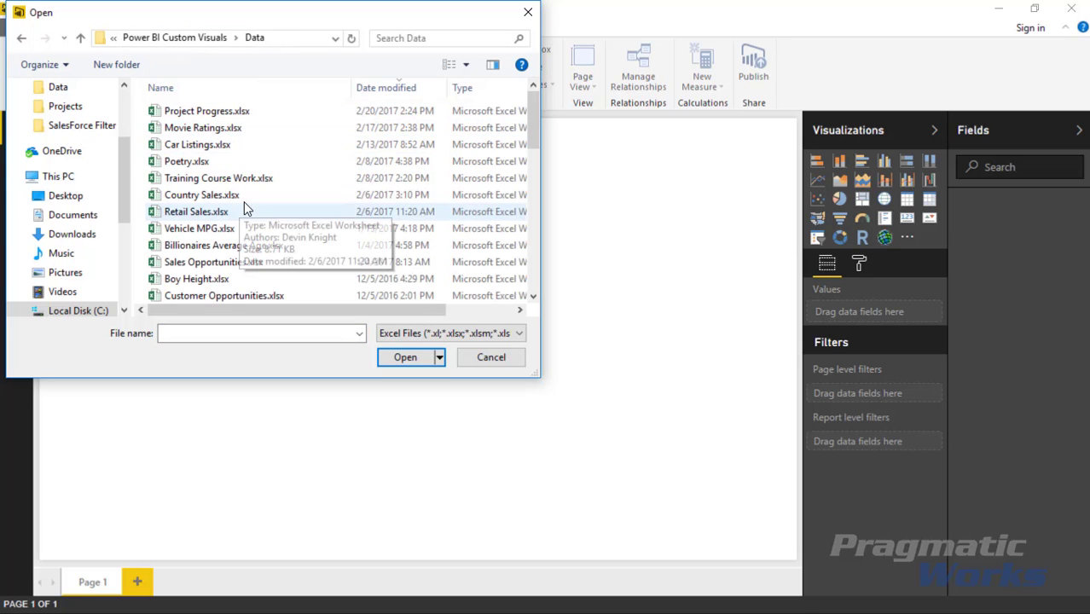
left_click(255, 111)
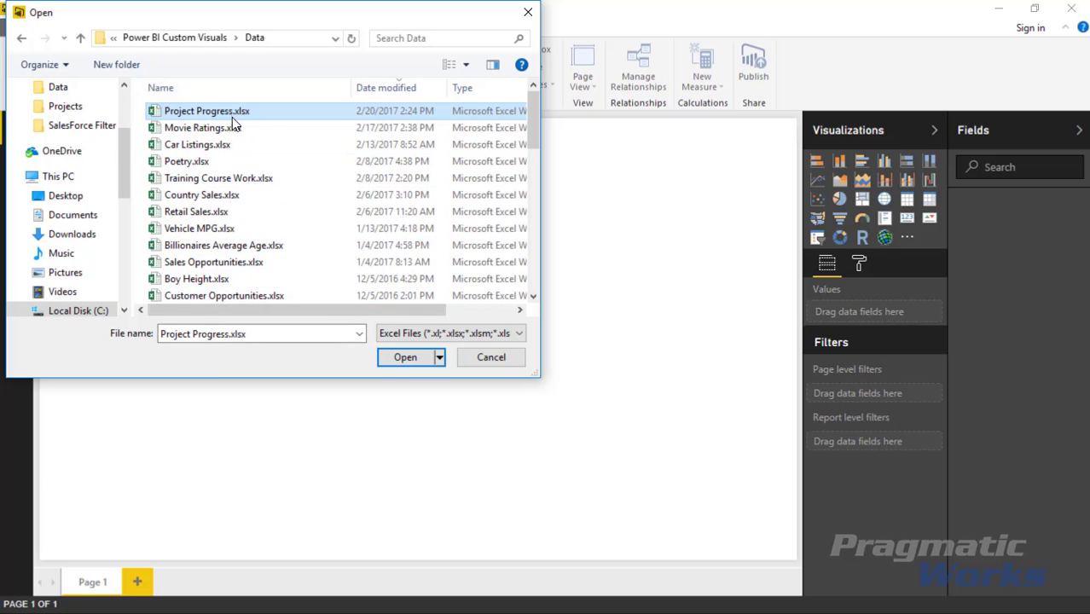
left_click(404, 355)
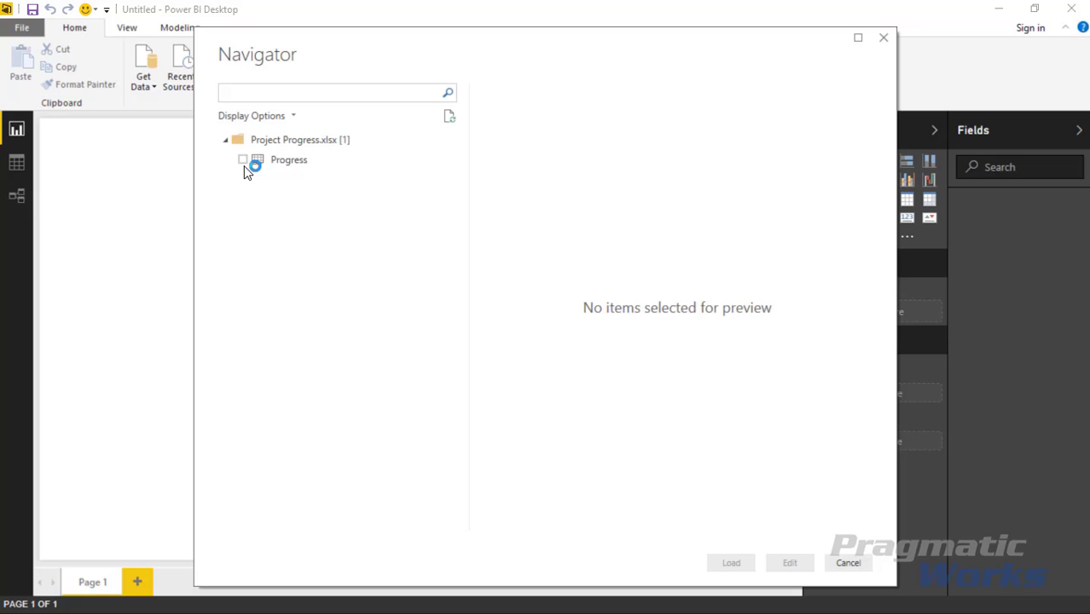
Check and preview the Progress table in the Navigator, then load it.
left_click(242, 160)
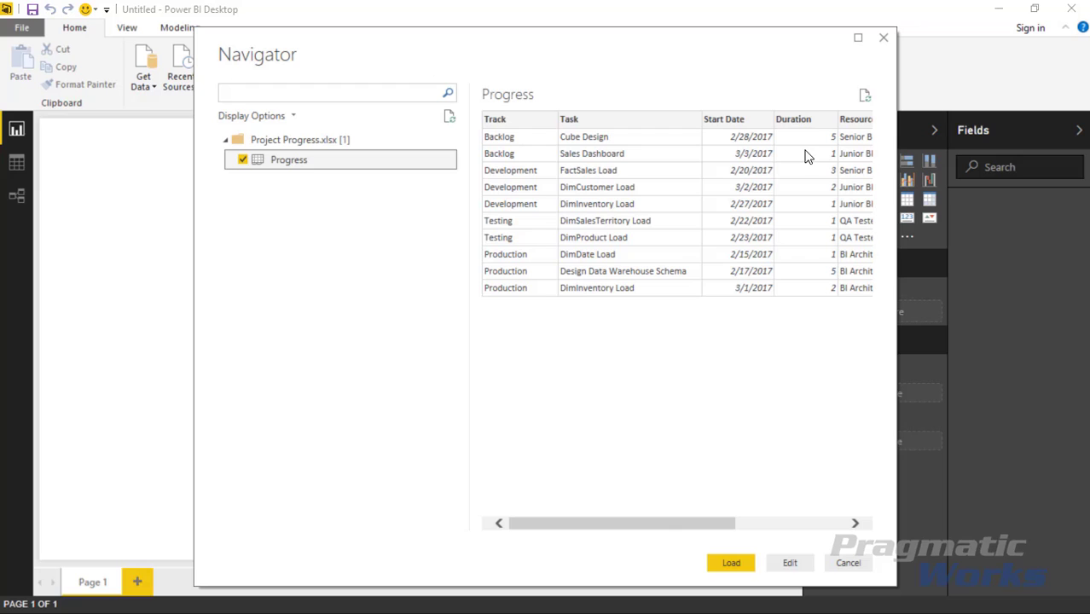
left_click_drag(659, 523, 776, 534)
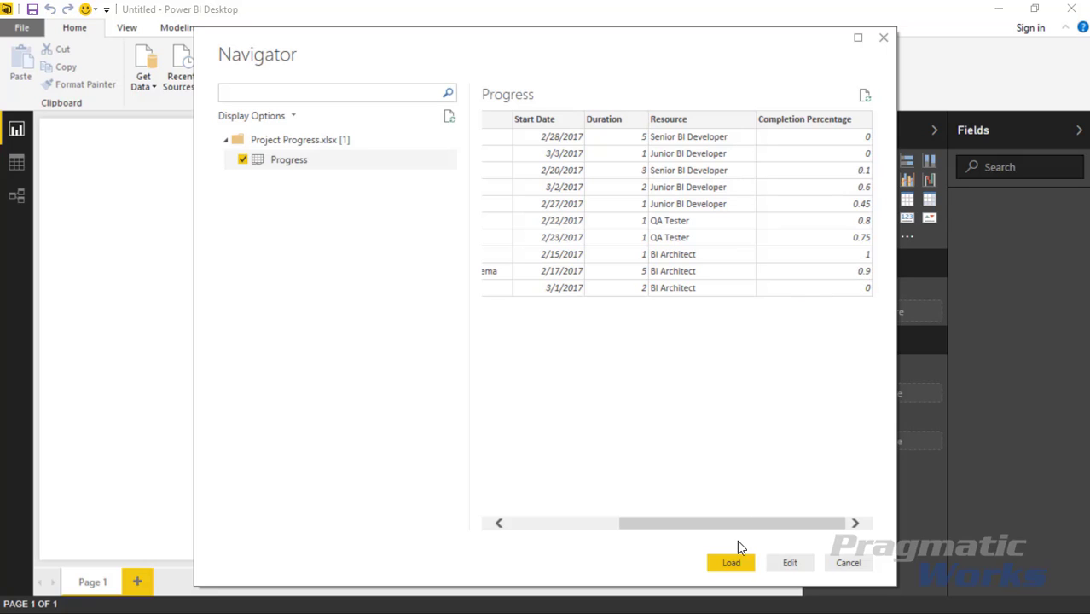
left_click(731, 562)
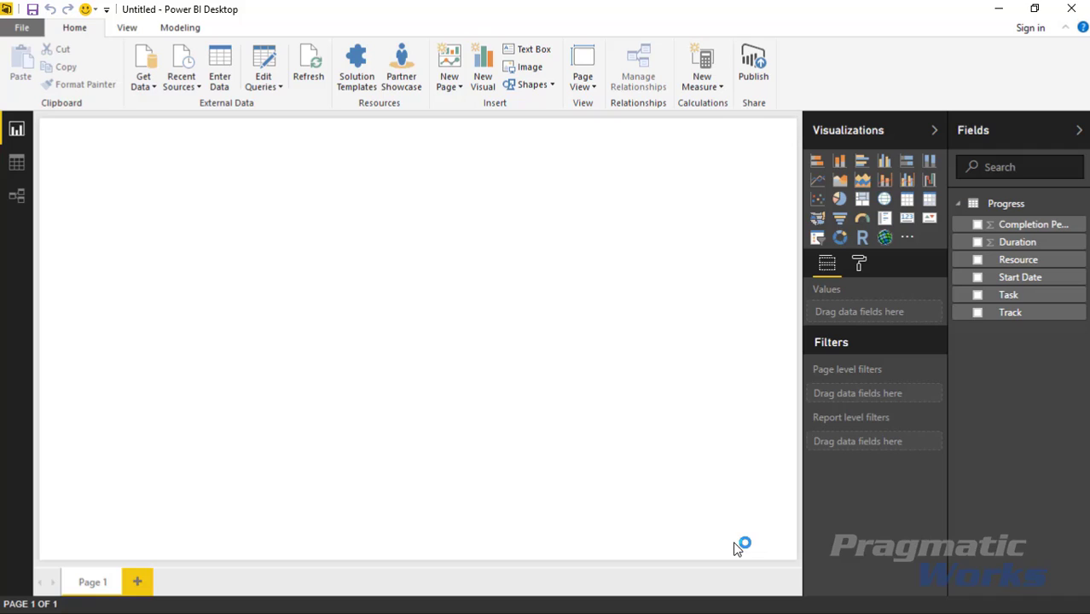
Import the Gantt.0.5.1.pbiviz custom visual from the Custom Visuals folder.
left_click(911, 245)
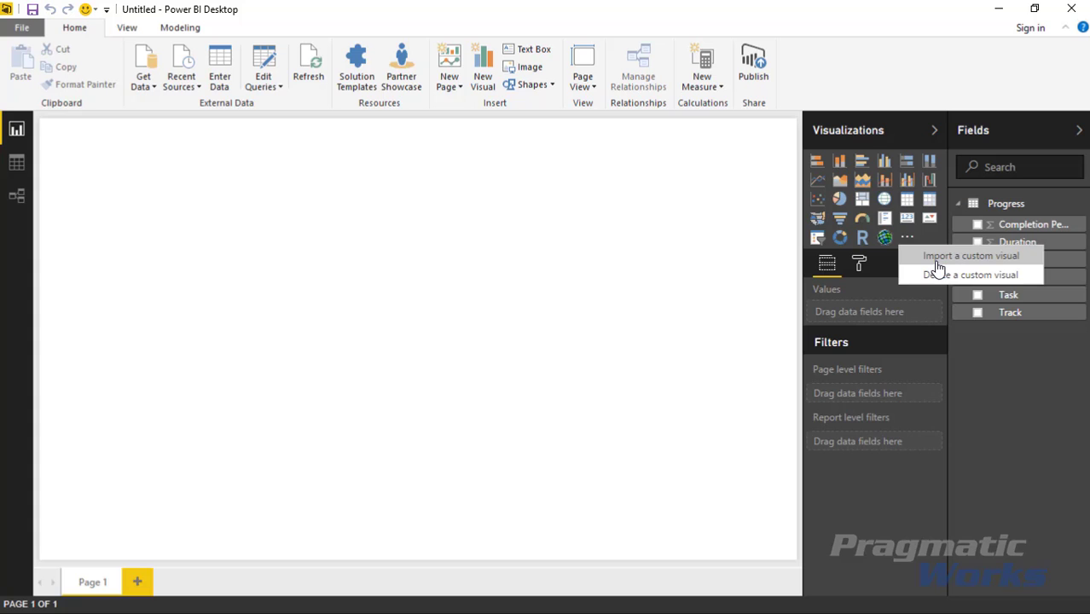
left_click(936, 261)
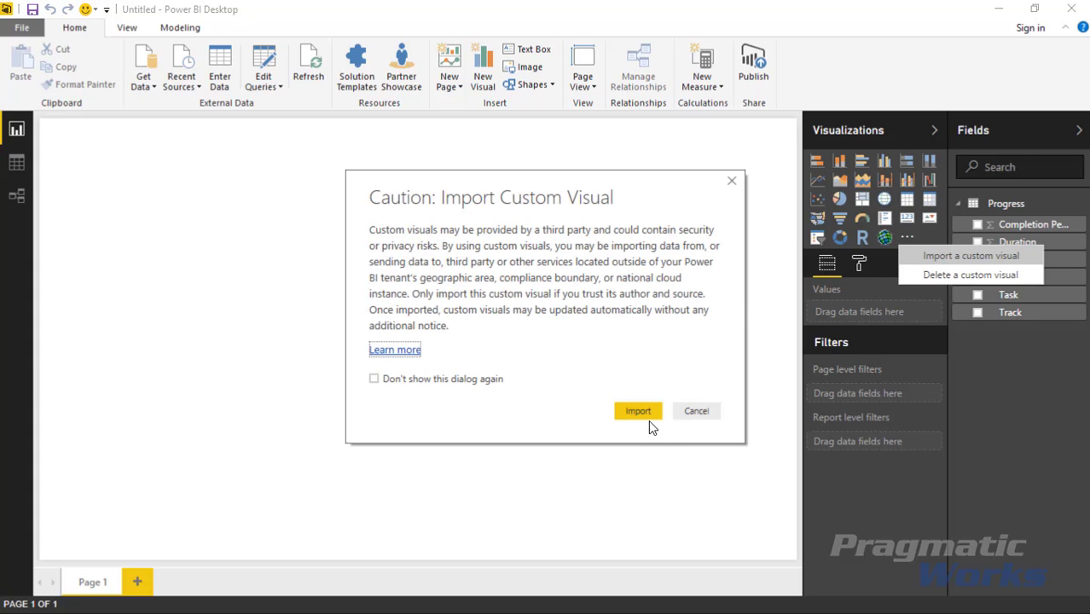
left_click(648, 420)
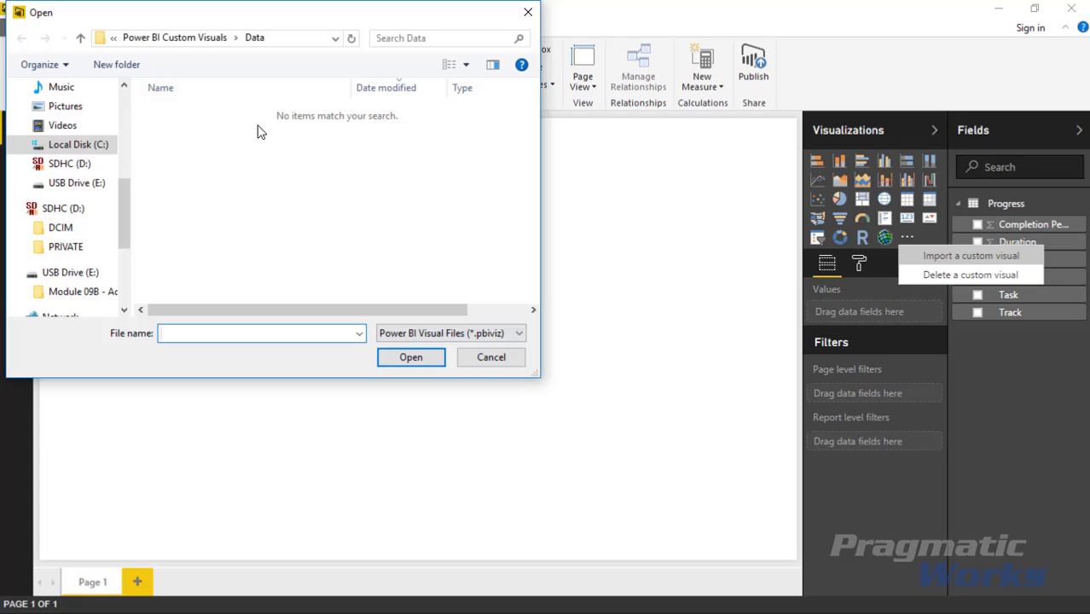
left_click(202, 39)
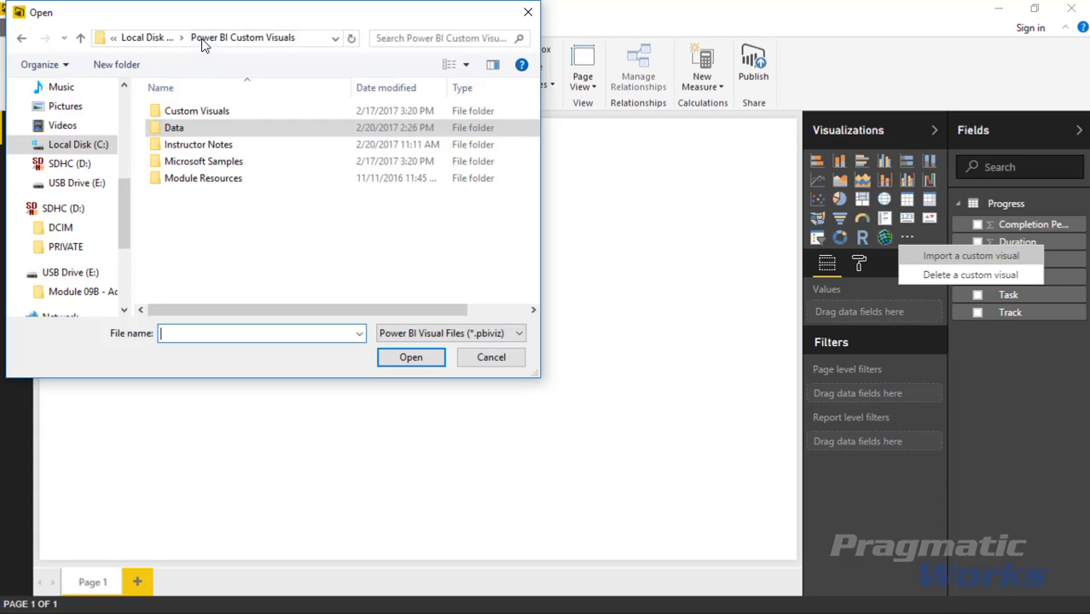
double_click(237, 116)
left_click(223, 113)
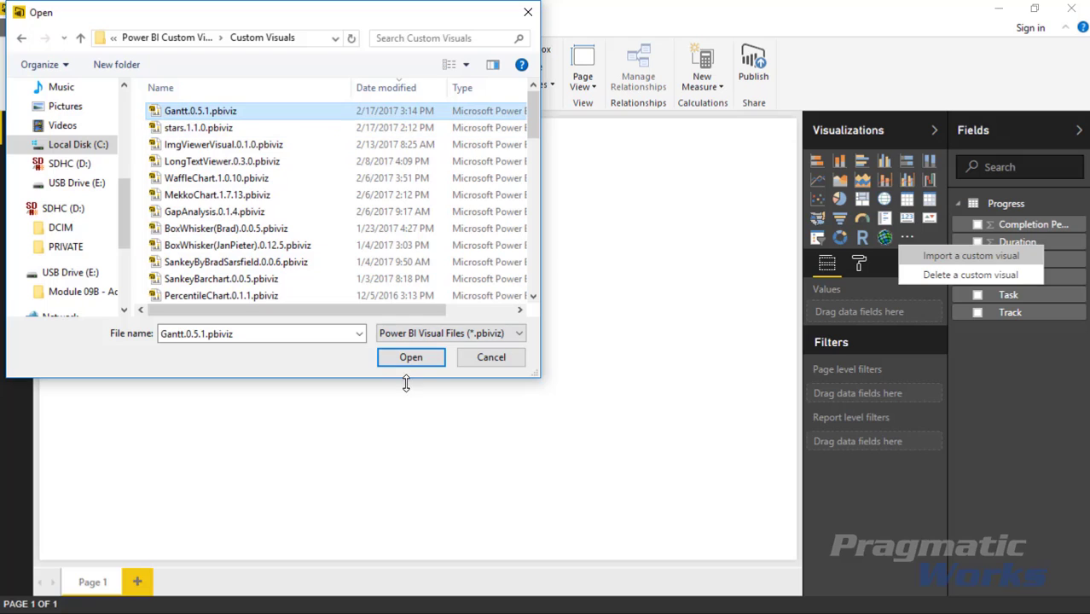
left_click(403, 356)
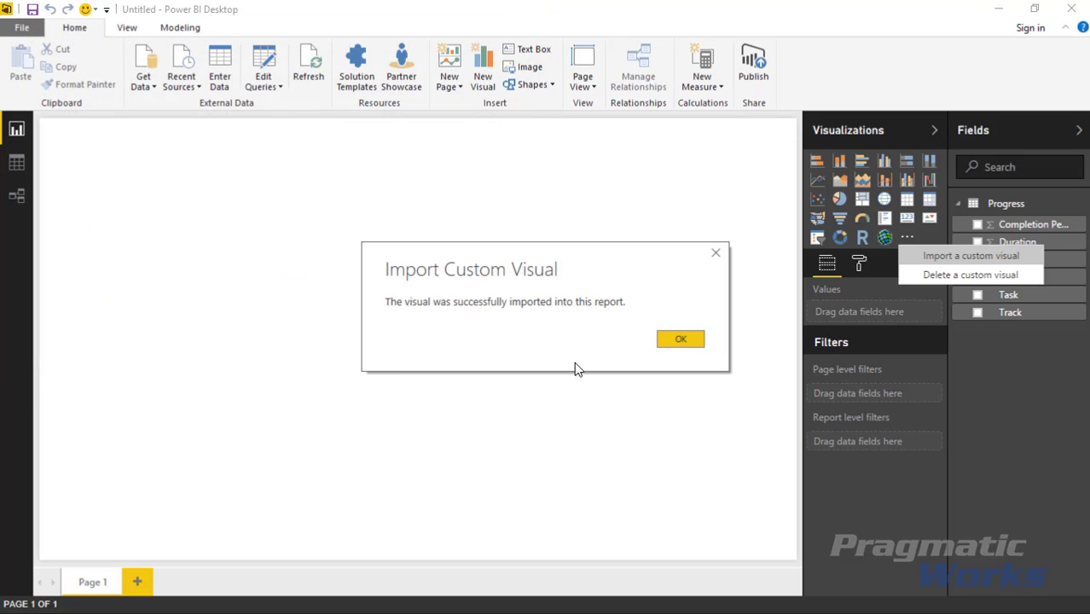
left_click(700, 340)
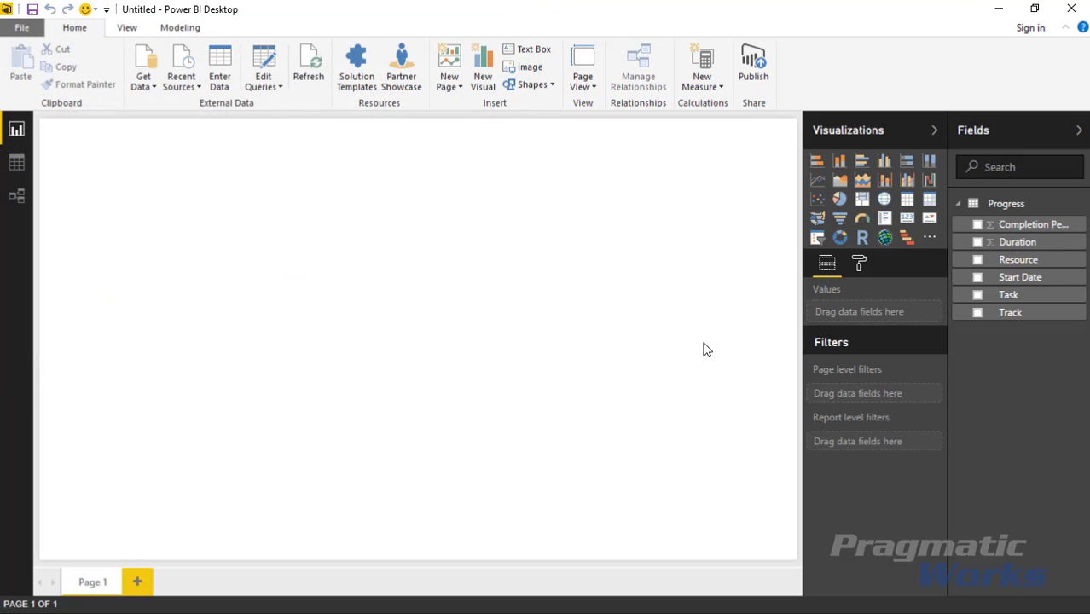
Add an empty Gantt visual and enlarge it over much of the page.
left_click(906, 243)
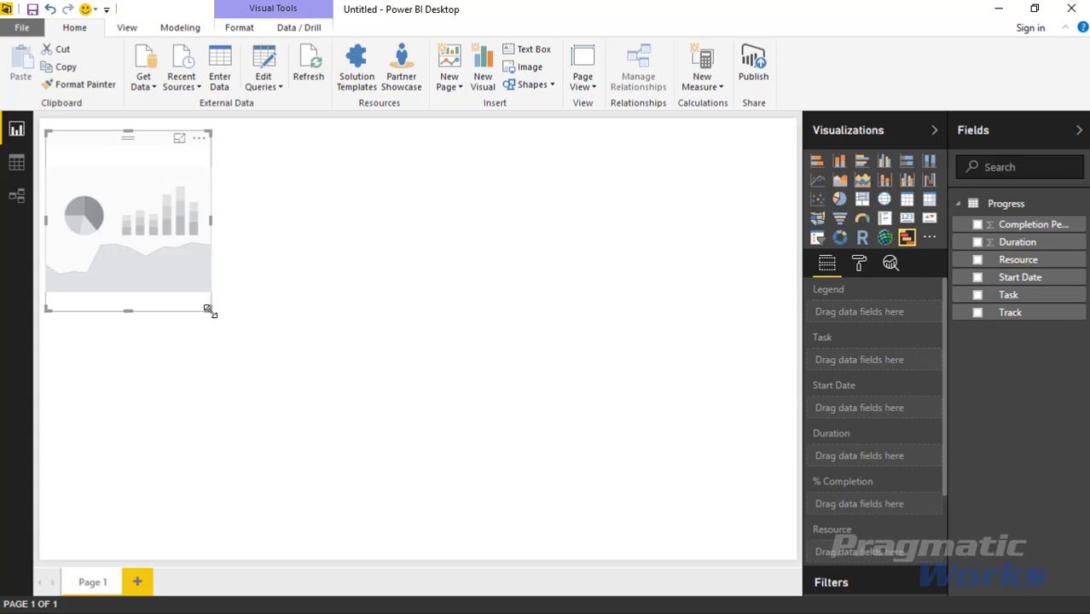
left_click_drag(209, 310, 579, 554)
left_click(699, 512)
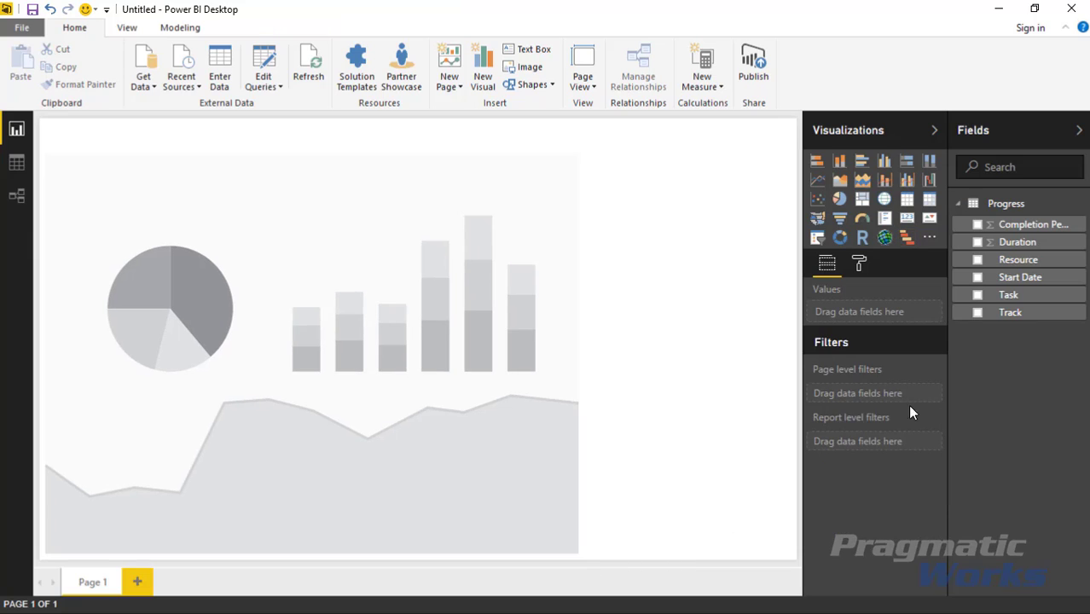
left_click(494, 344)
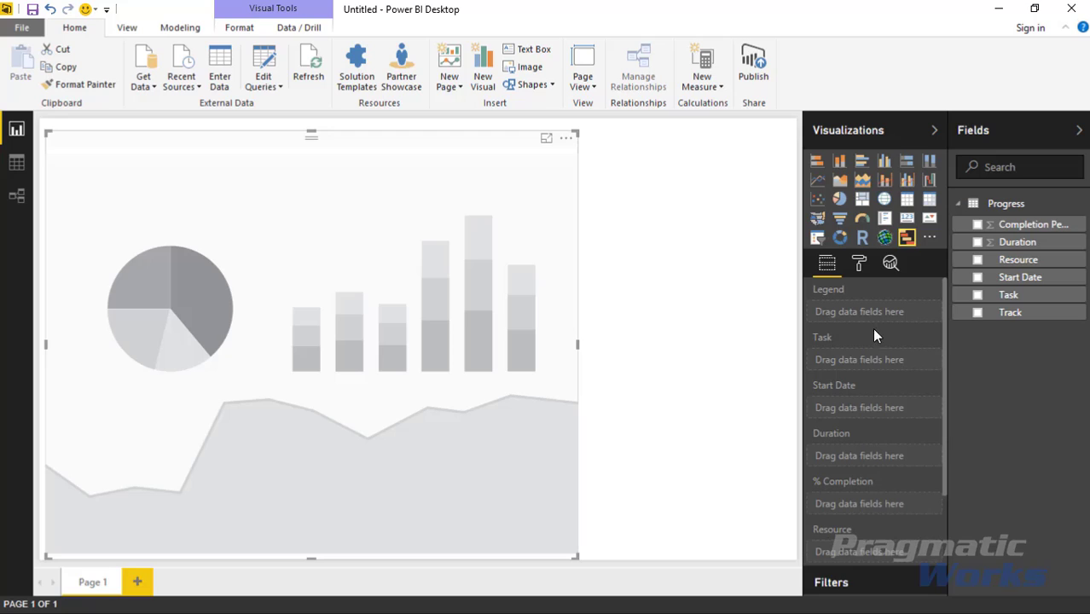
Fill the Gantt with Track legend, Task, Start Date, Resource, Duration and Completion Percentage.
left_click(978, 313)
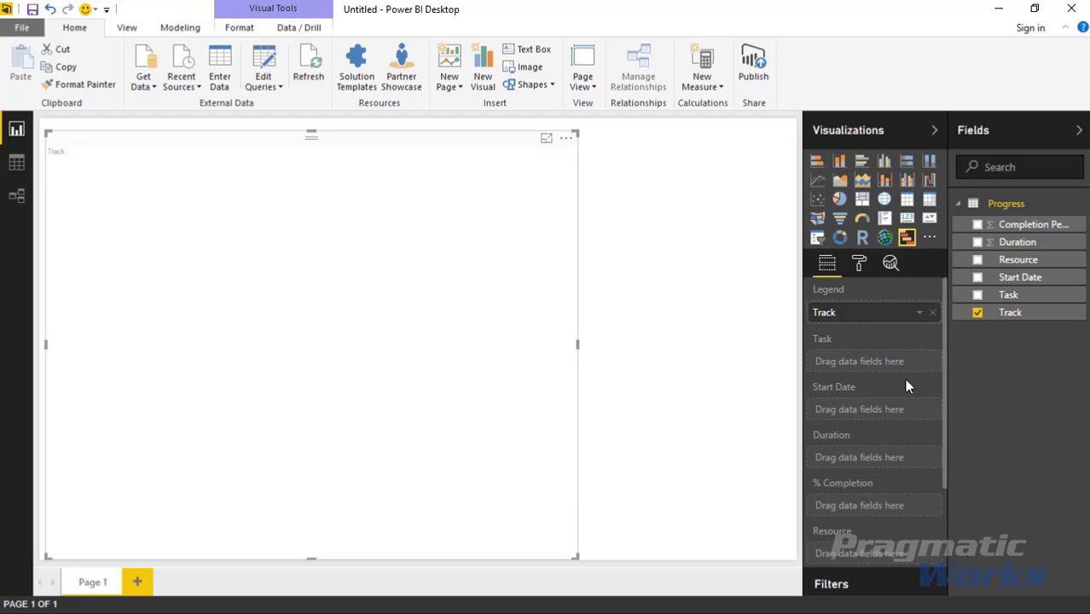
mouse_move(1009, 295)
left_mouse_down()
mouse_move(956, 348)
mouse_move(891, 372)
left_mouse_up()
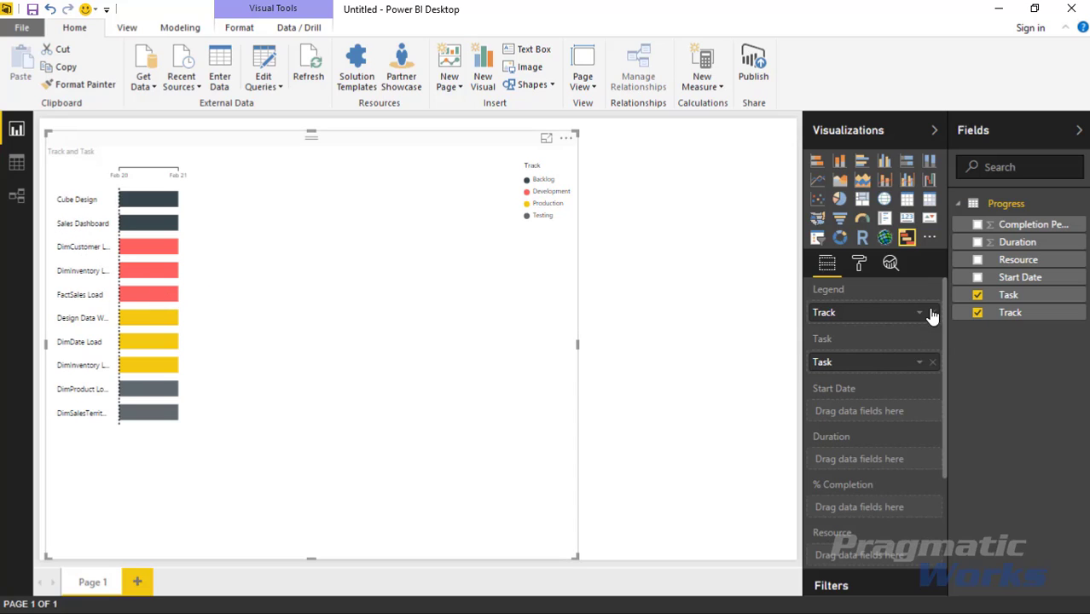
left_click(977, 277)
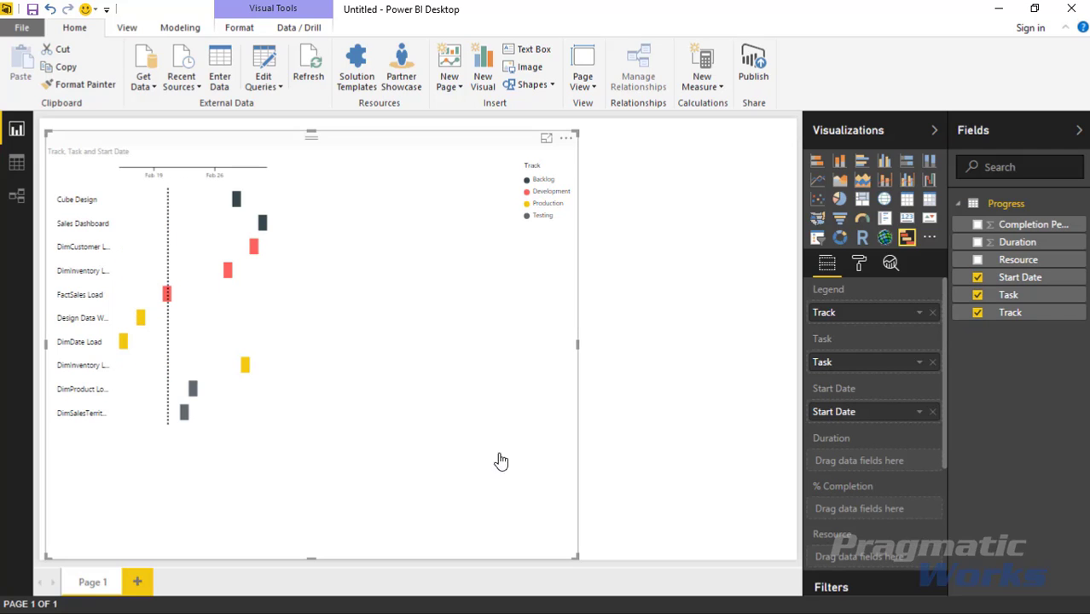
left_click(977, 260)
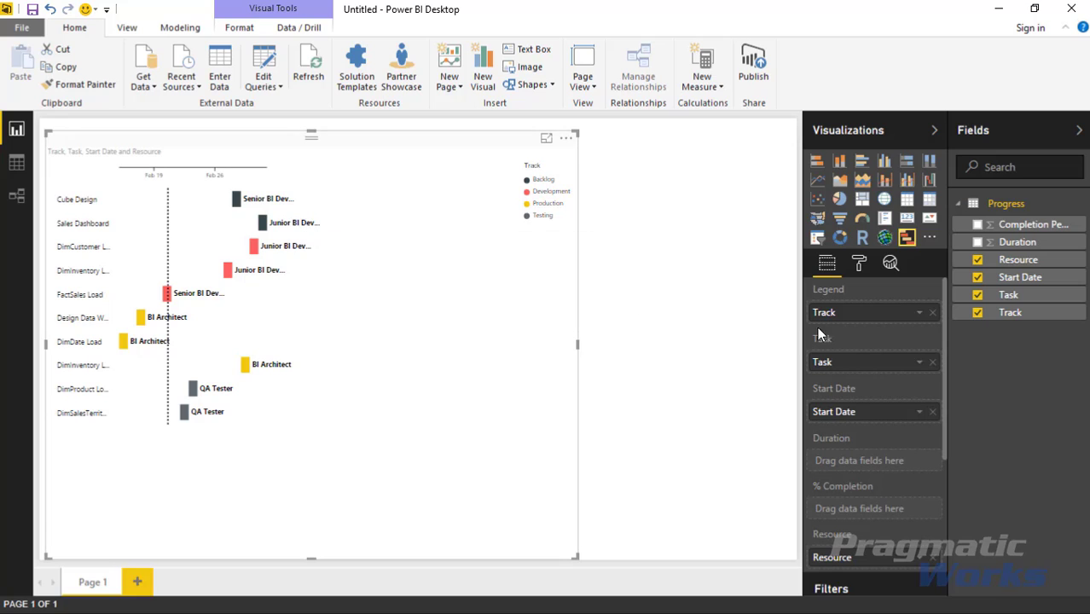
left_click(977, 243)
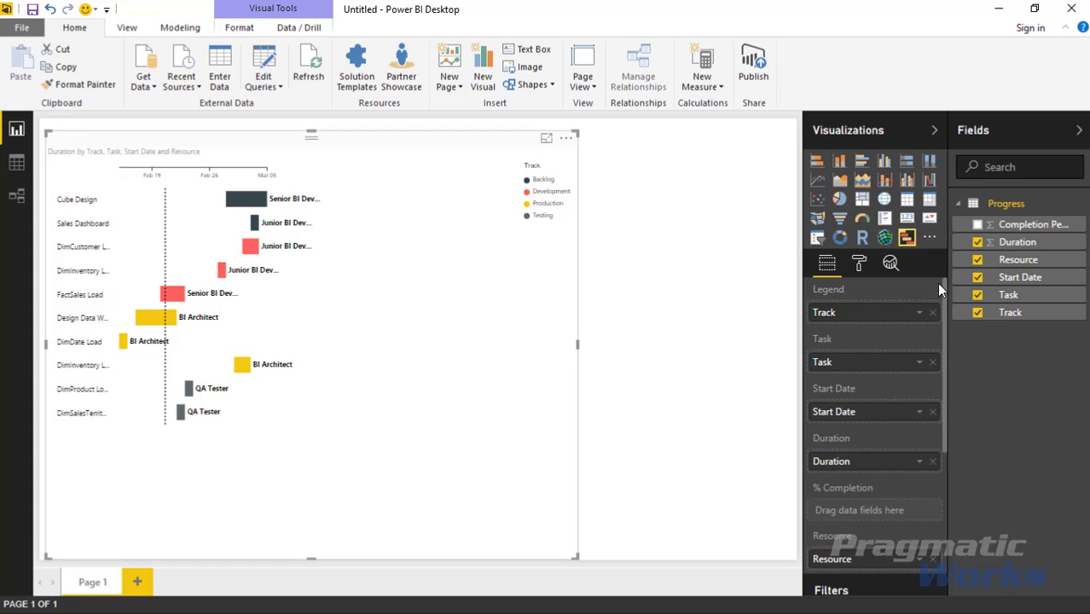
left_click(977, 225)
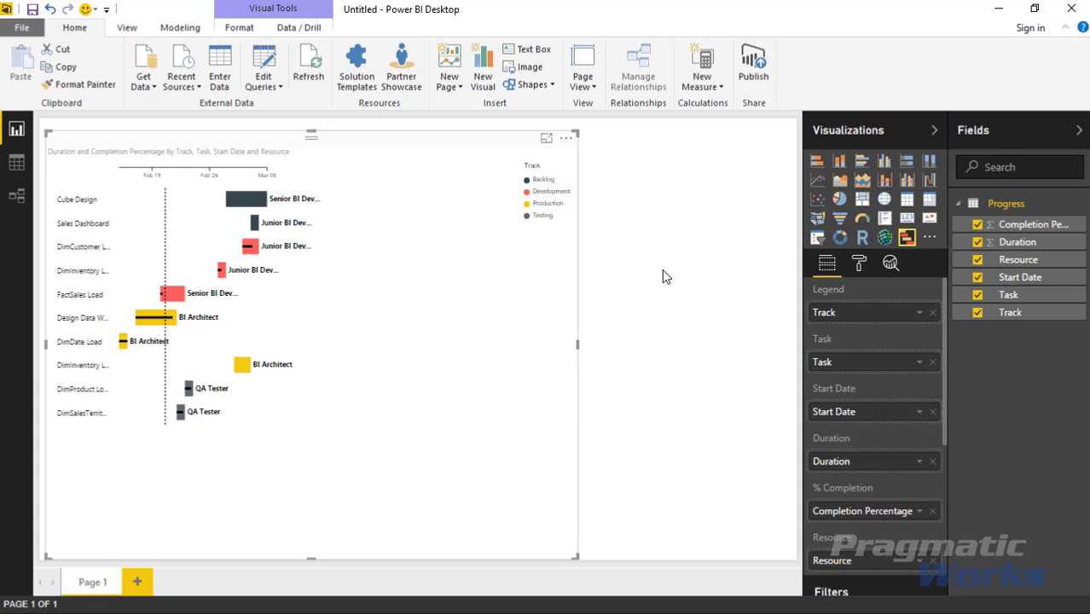
Add a slicer showing the Resource field and enlarge it to fit the list.
left_click(665, 309)
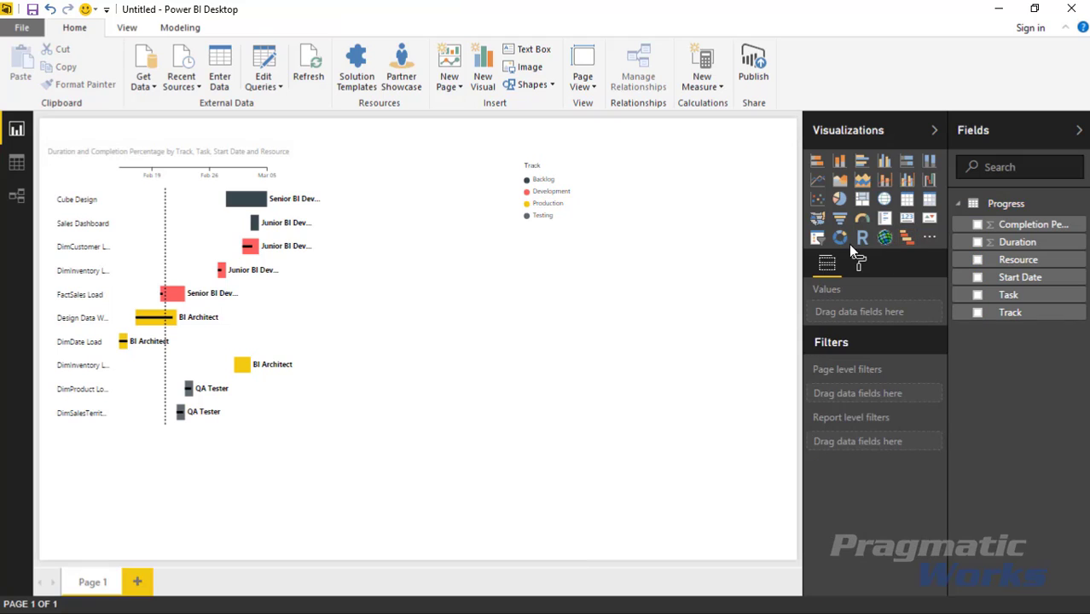
left_click(817, 238)
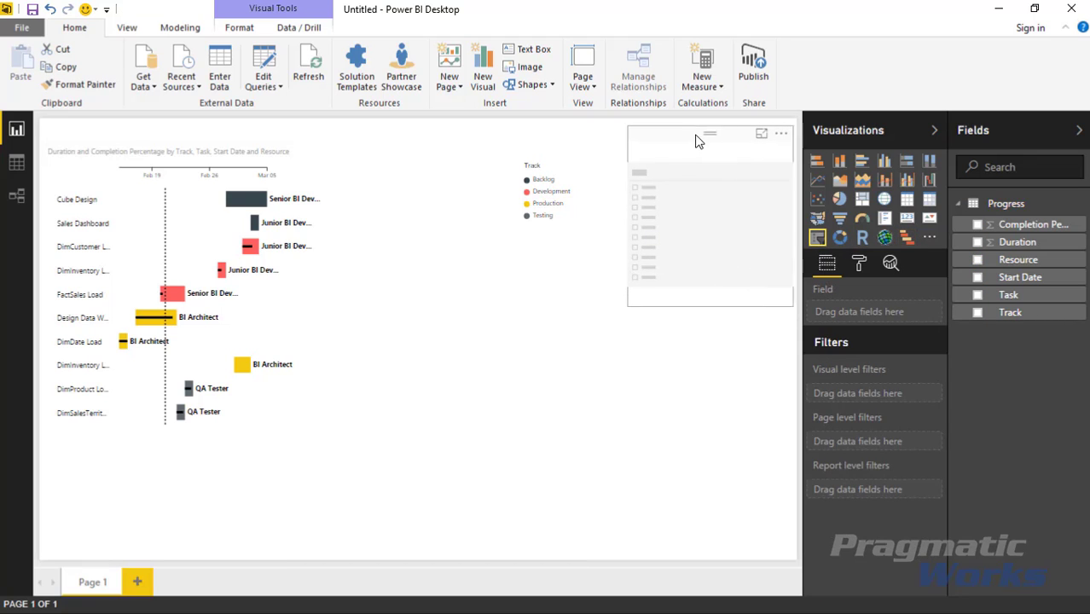
mouse_move(1018, 259)
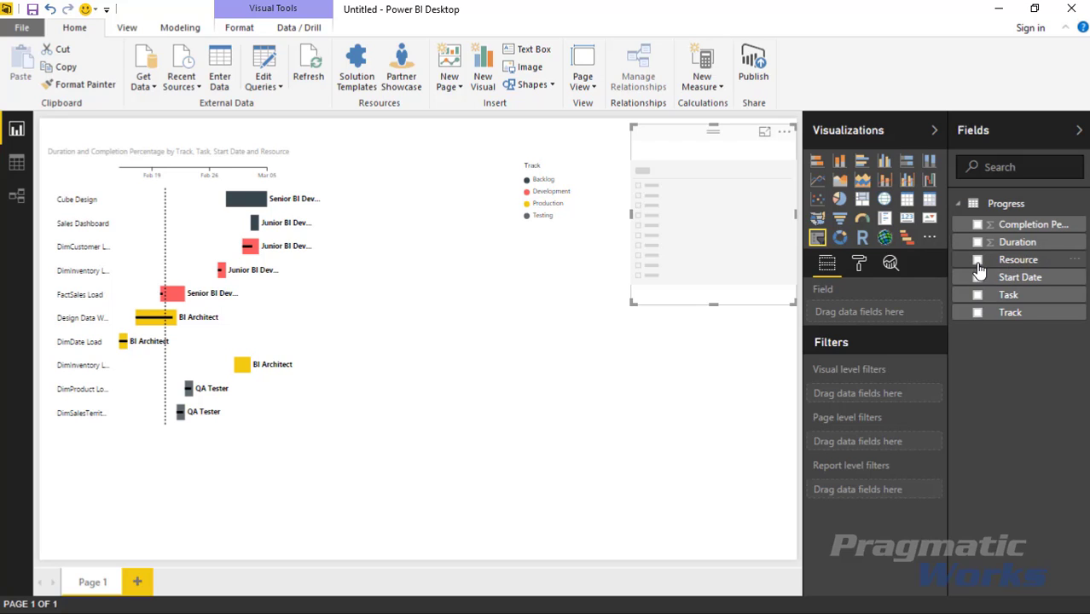
left_click_drag(910, 286, 861, 312)
left_click_drag(630, 303, 596, 249)
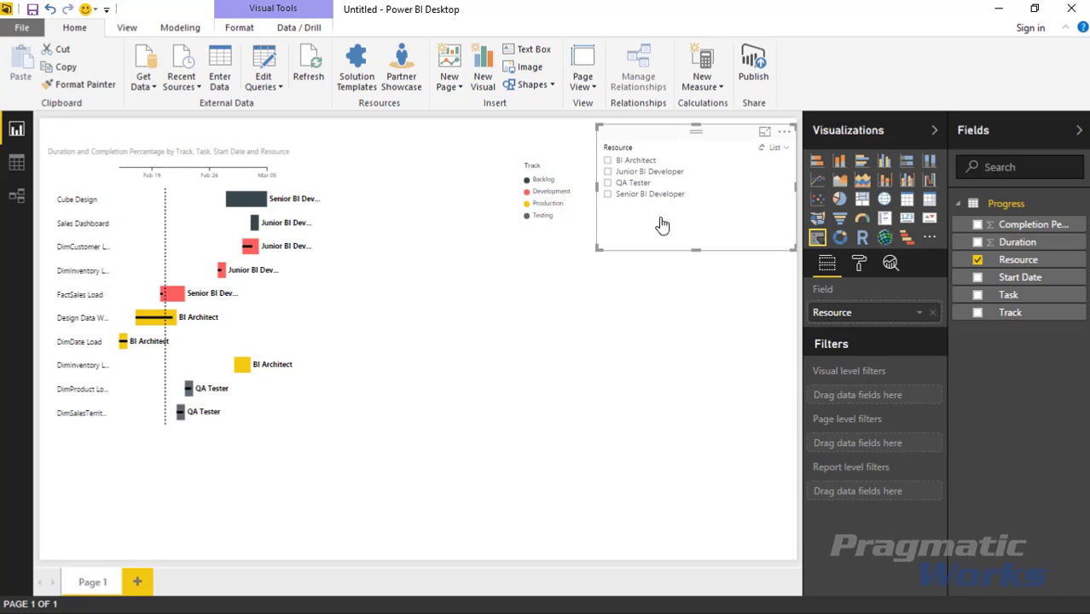
Set the slicer's item text size to 13.
left_click(860, 266)
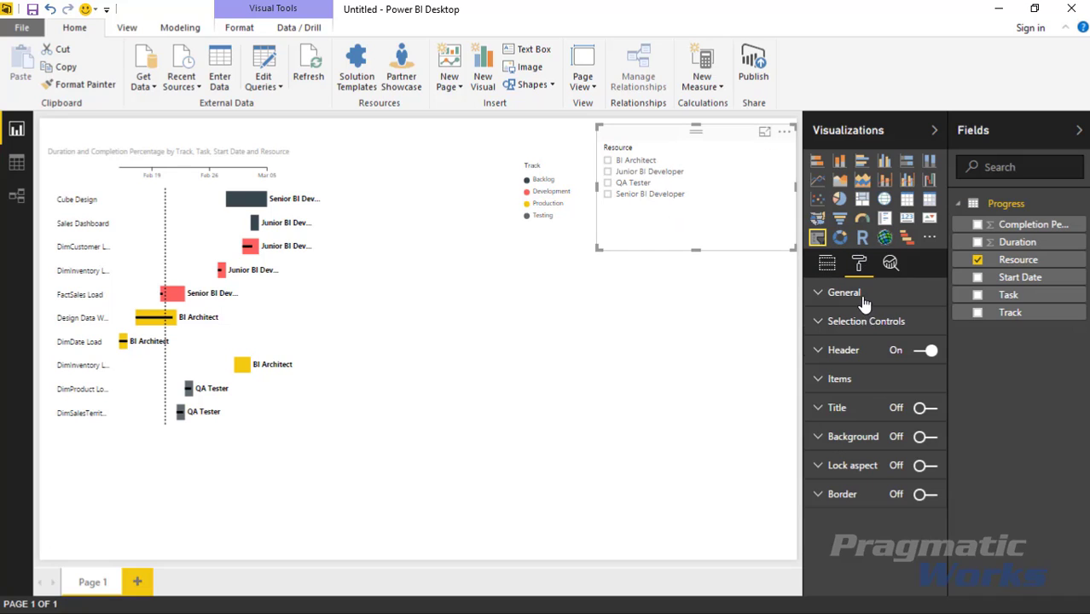
left_click(833, 380)
left_click_drag(891, 493, 893, 493)
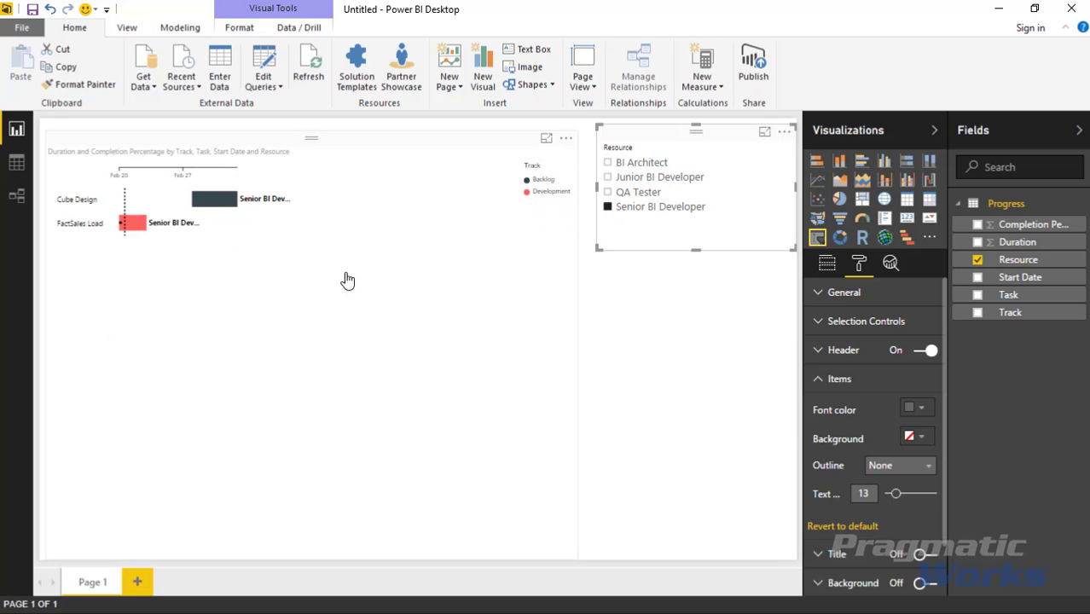
Test the slicer by filtering to BI Architect, then clear the resource filter.
left_click(607, 192)
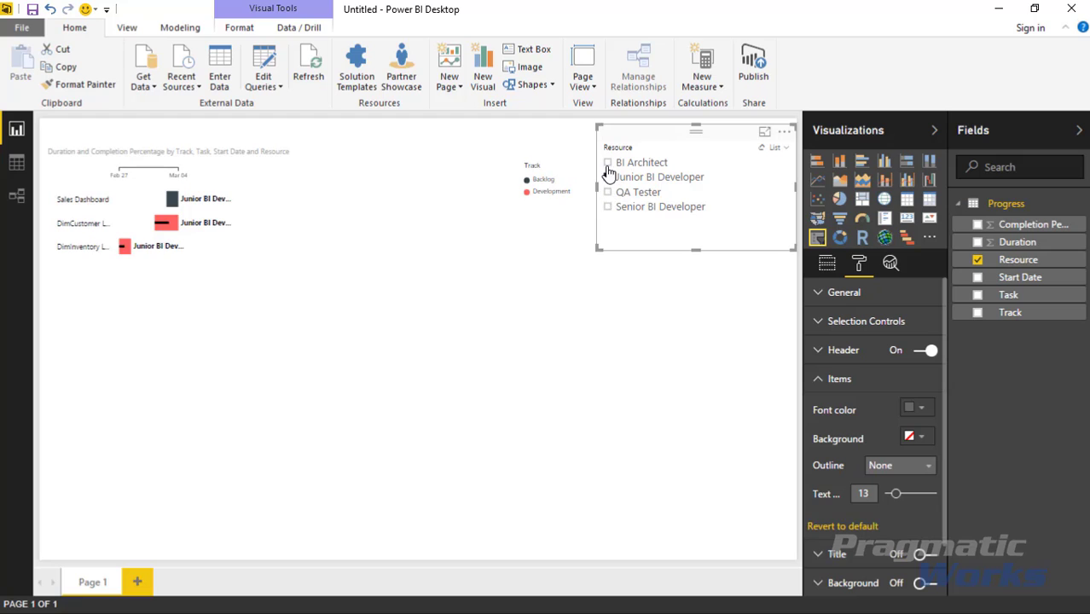
left_click(607, 162)
left_click(627, 280)
left_click(629, 242)
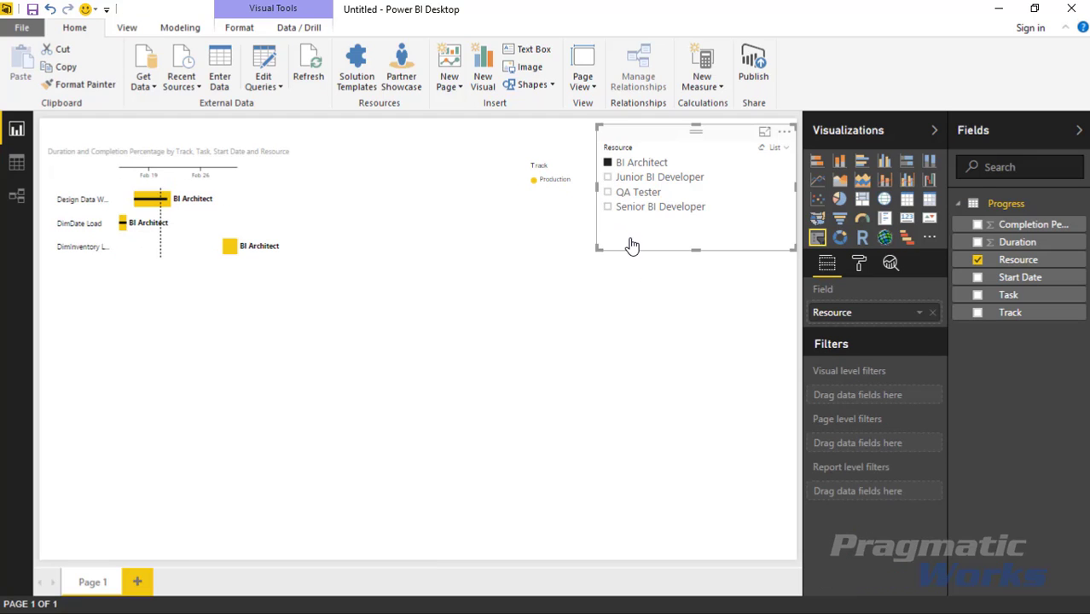
left_click(762, 148)
Add a clustered column chart of Count of Task by Task and enlarge it.
left_click(690, 346)
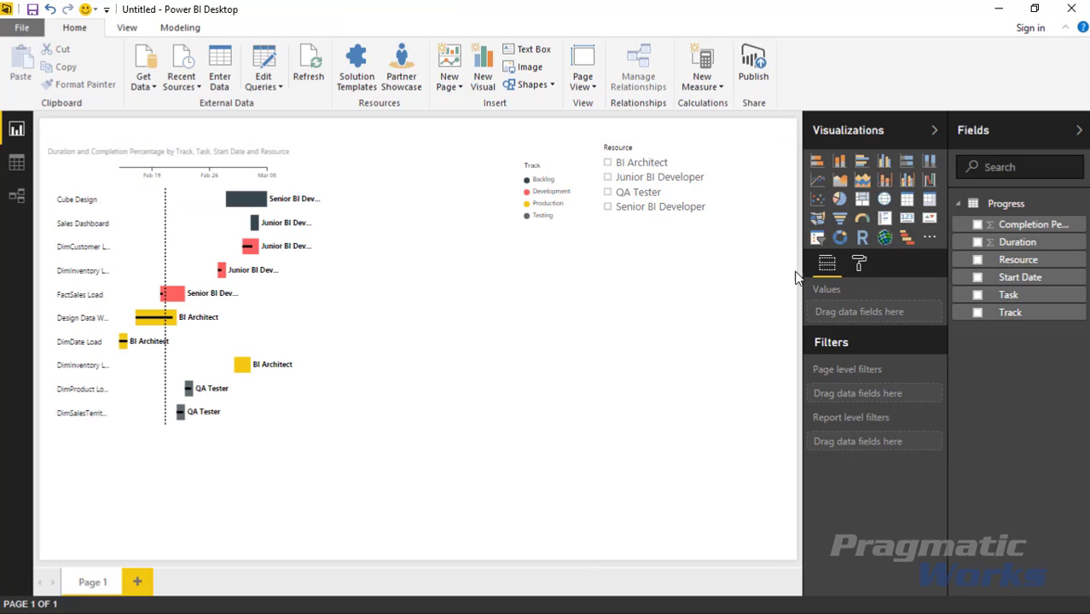
left_click(884, 163)
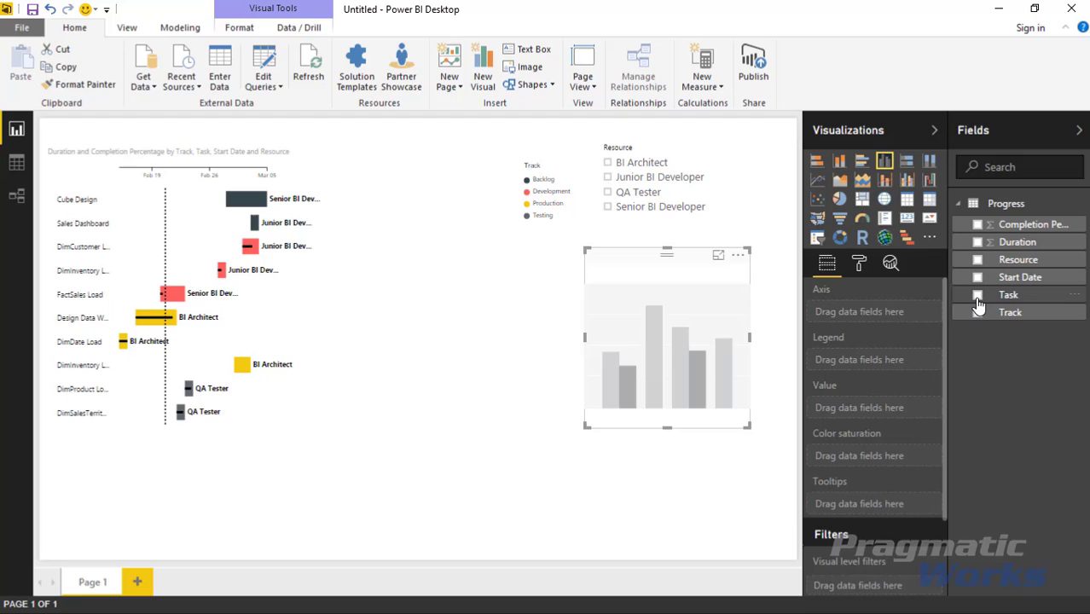
left_click(1006, 294)
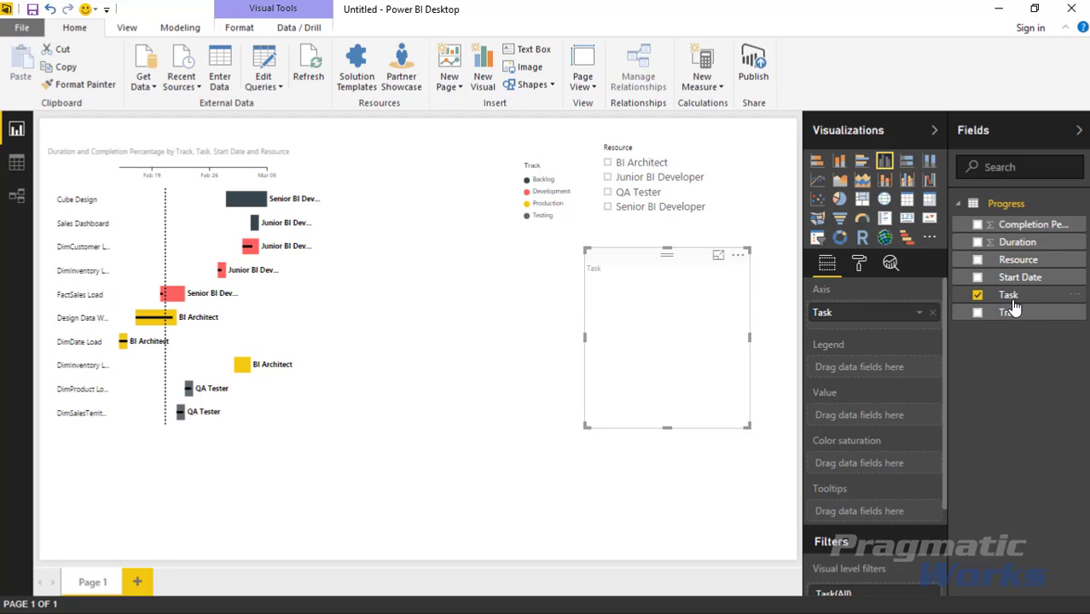
left_click_drag(1008, 294, 910, 416)
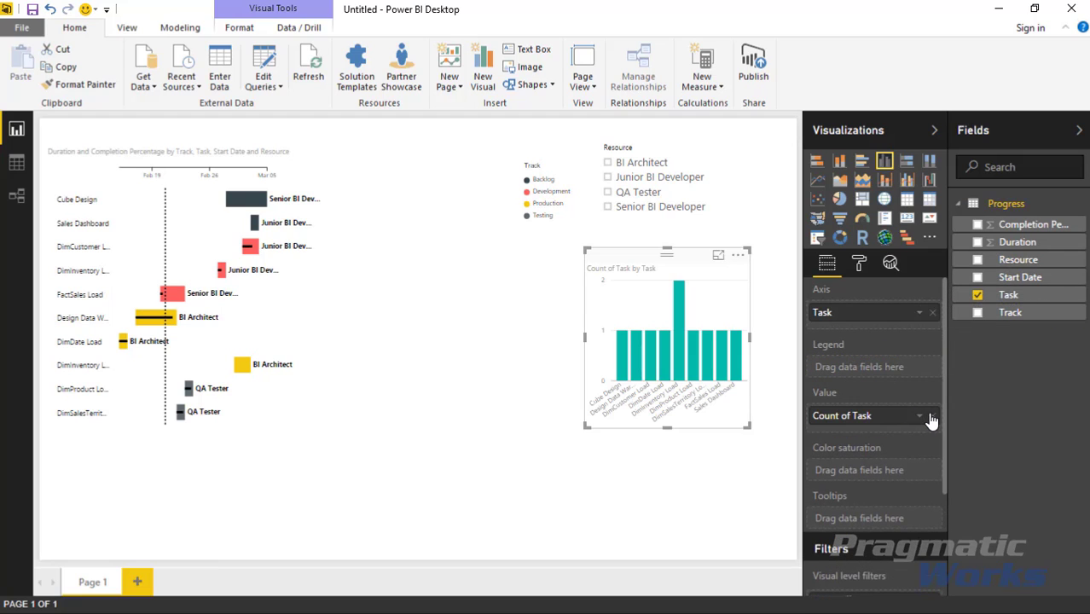
left_click_drag(749, 426, 803, 448)
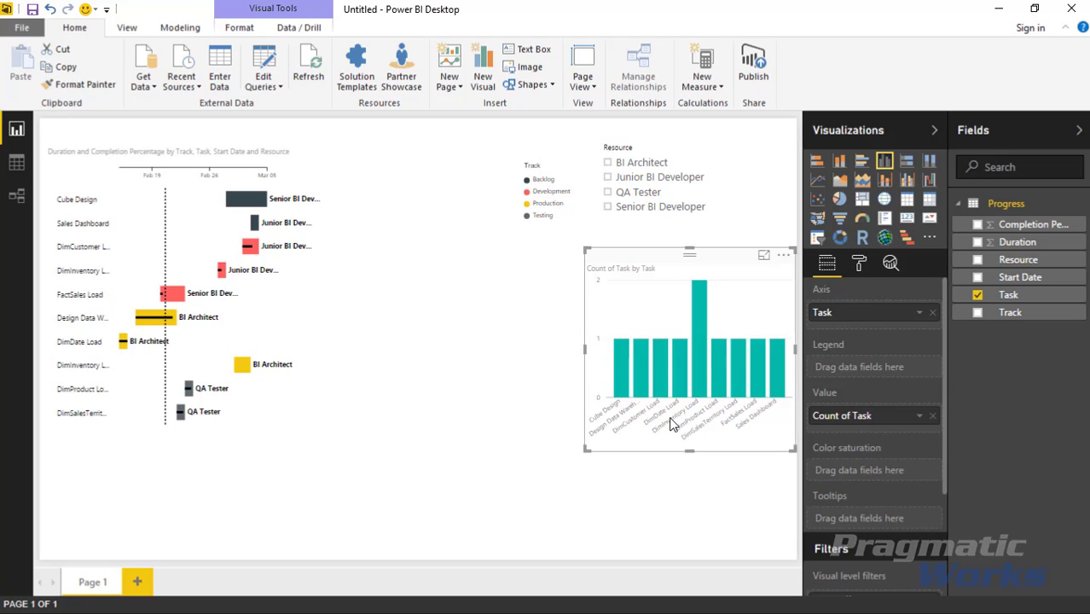
Cross-filter the Gantt via DimInventory Load and Design Data Warehouse, clearing each highlight.
left_click(699, 309)
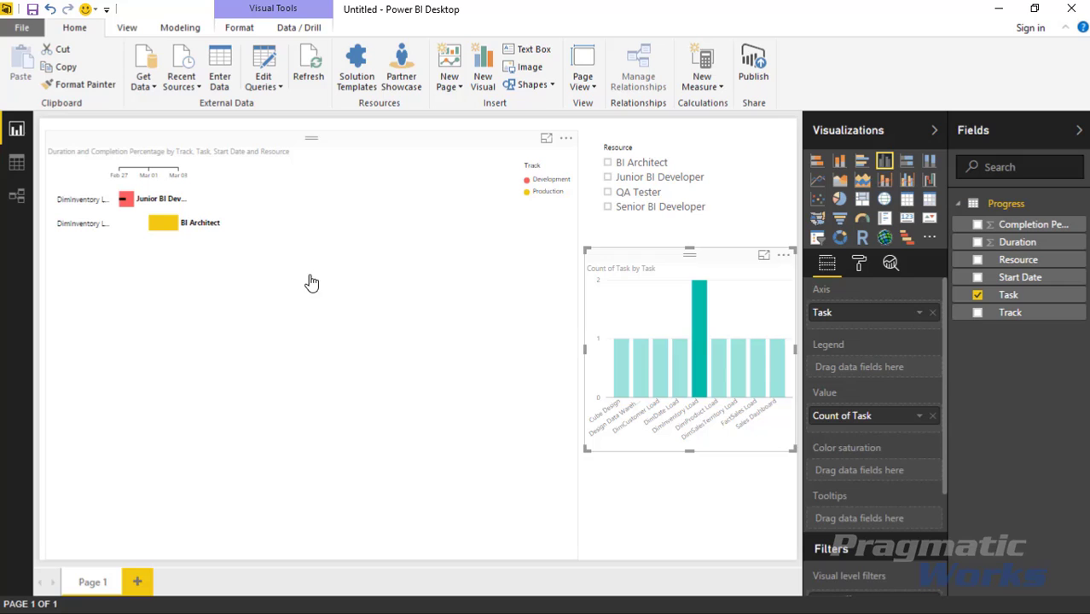
left_click(669, 331)
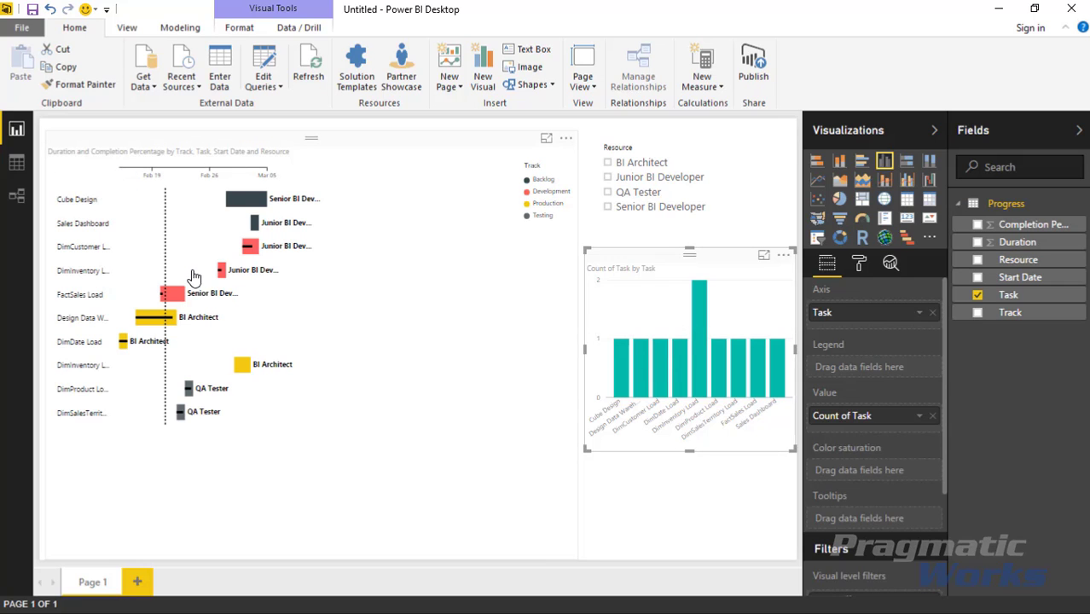
left_click(159, 322)
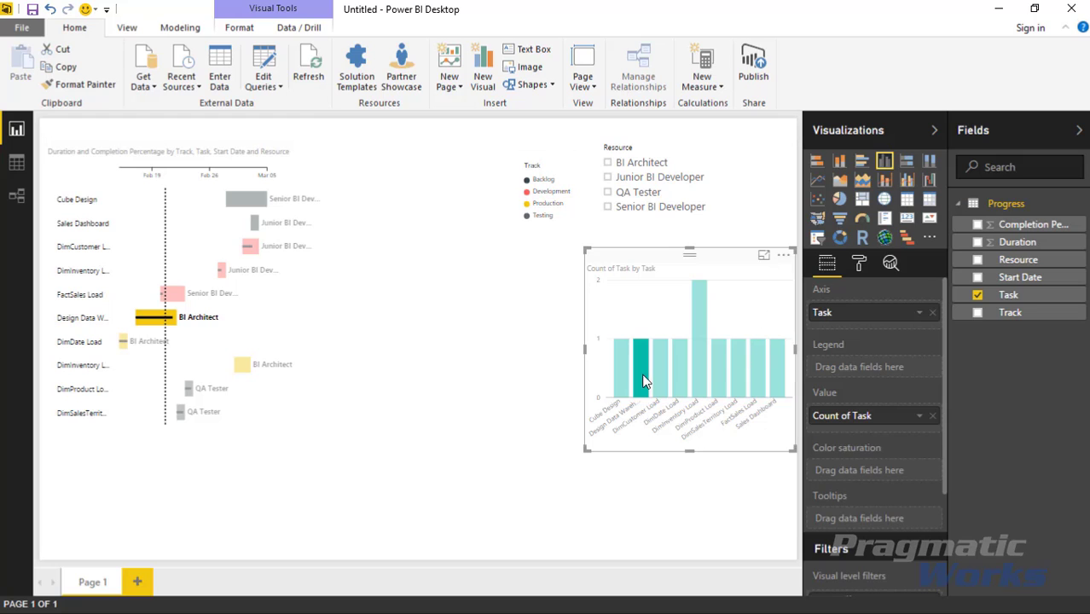
left_click(642, 304)
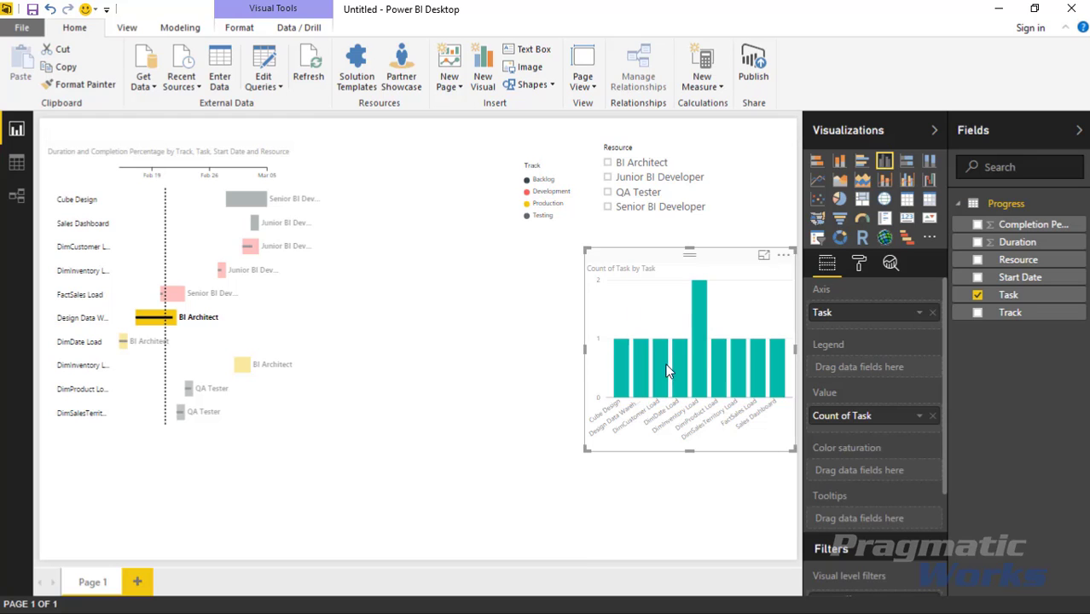
left_click(336, 329)
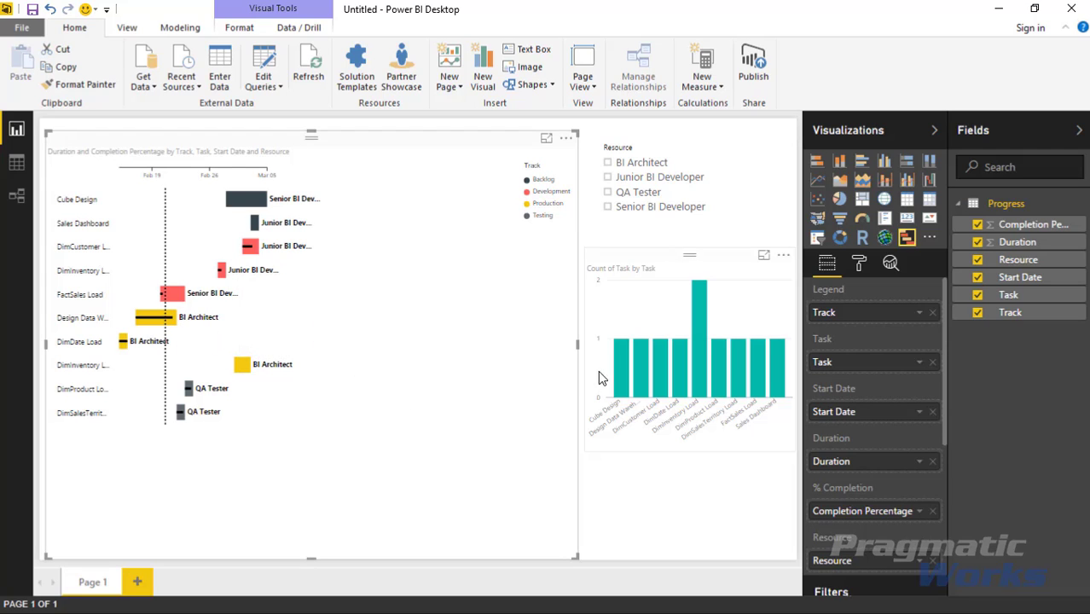
left_click(645, 294)
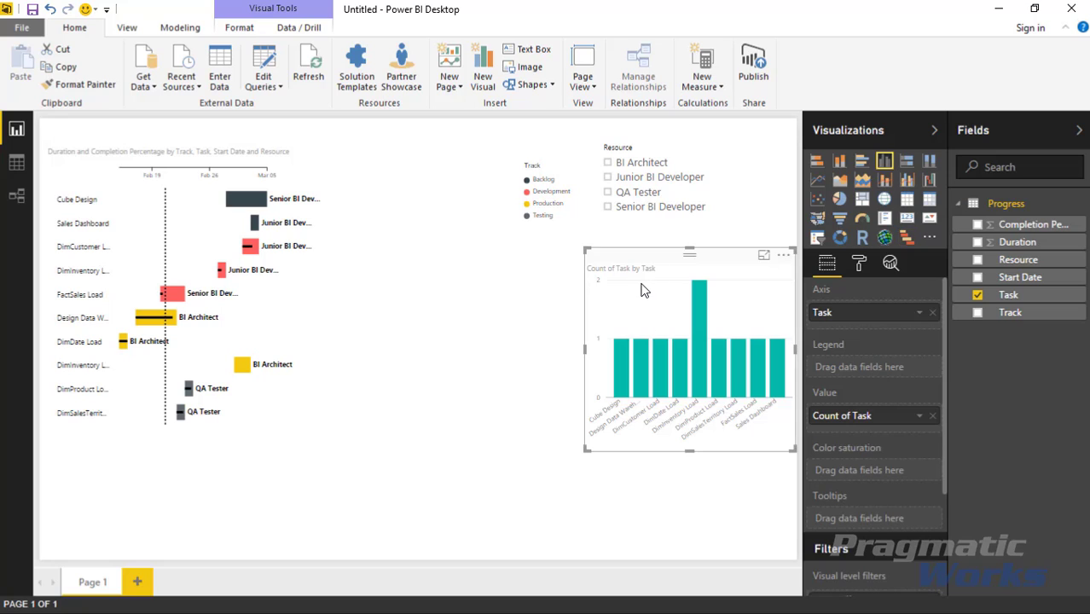
Delete the column chart and turn Group Tasks on in the Gantt's General settings.
key("Delete")
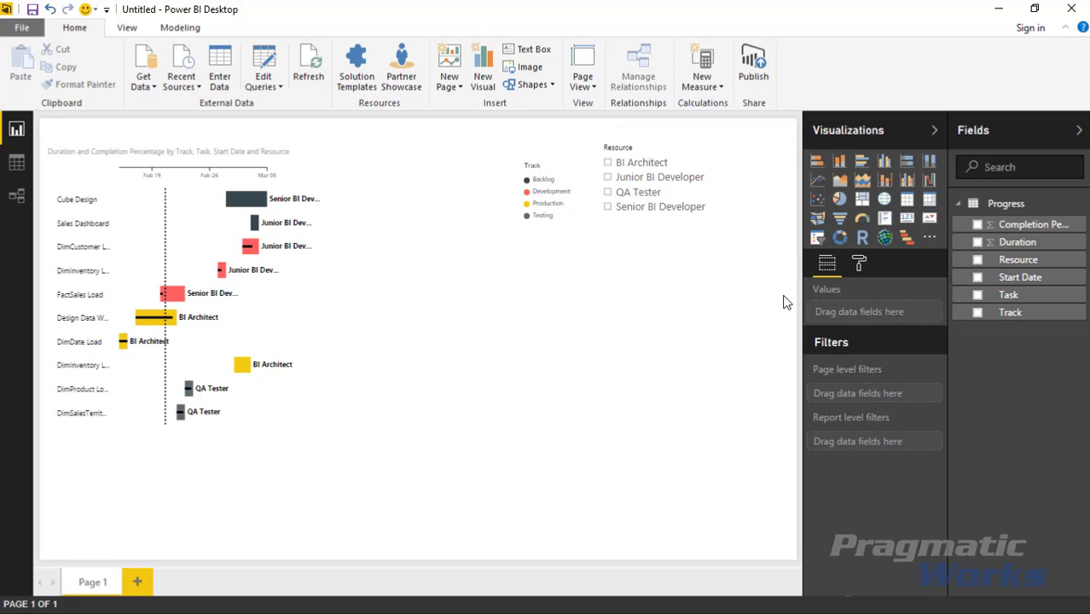
mouse_move(311, 341)
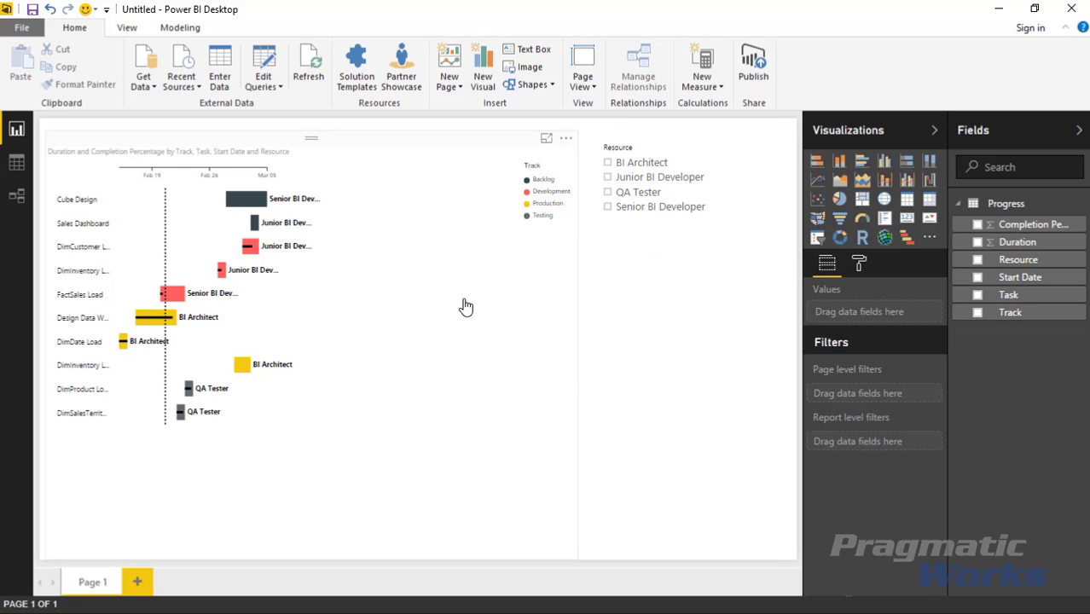
left_click(406, 271)
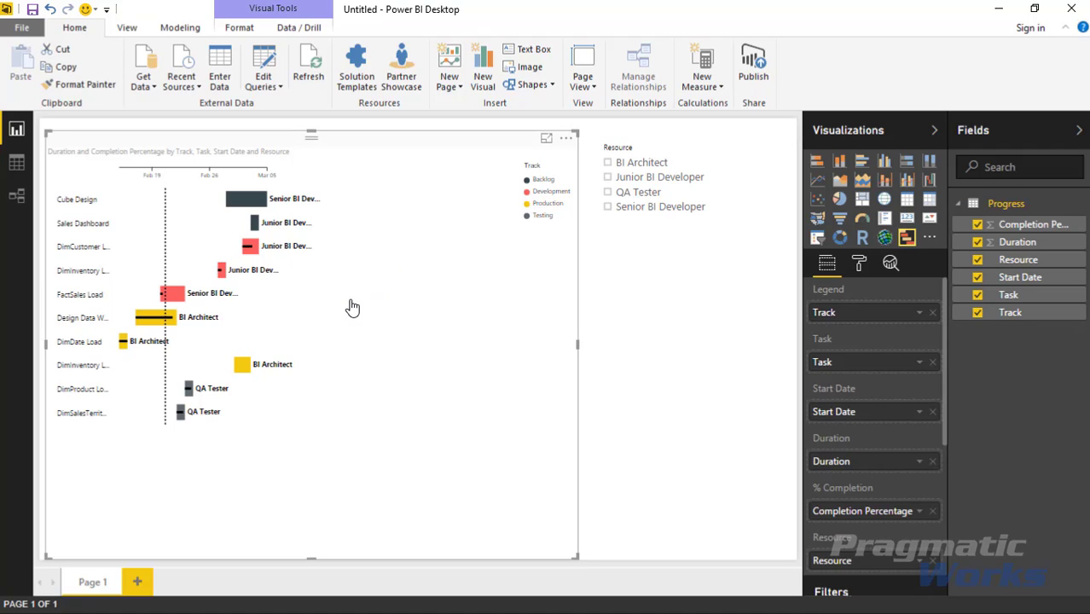
left_click(860, 266)
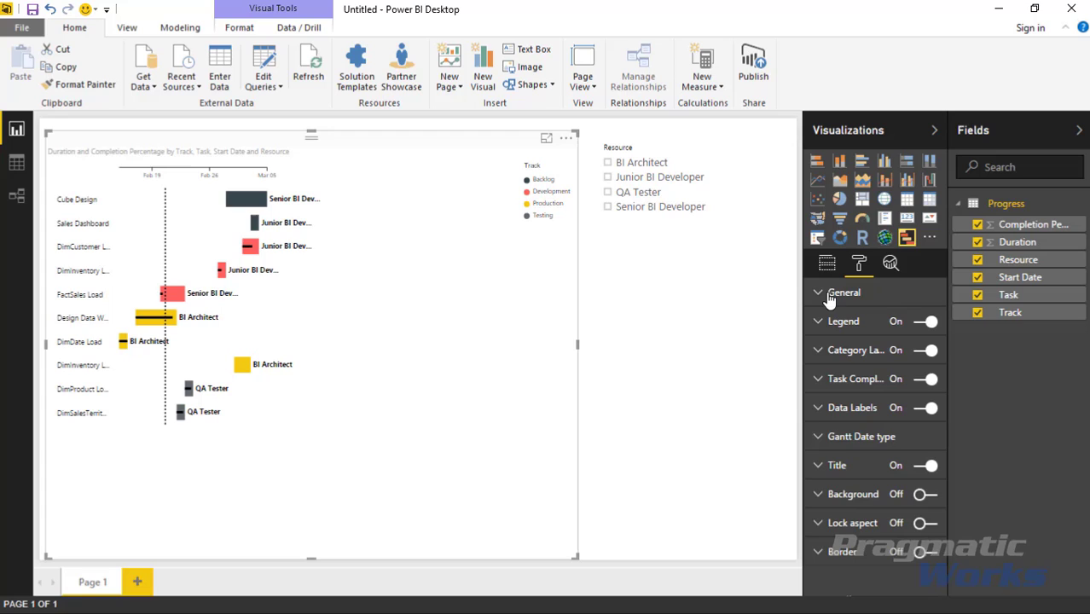
left_click(824, 293)
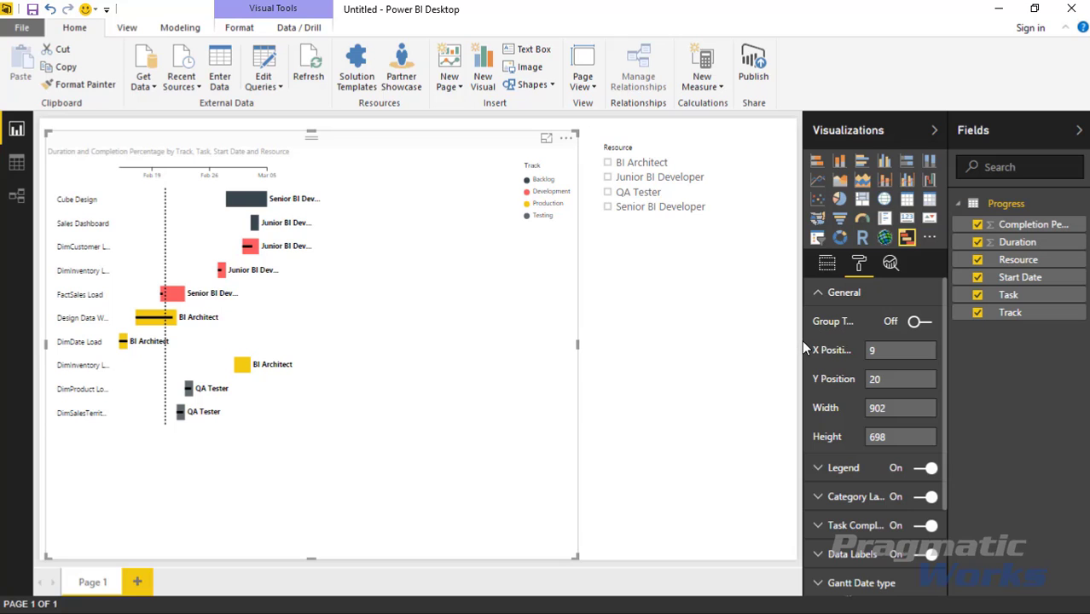
mouse_move(802, 340)
left_mouse_down()
mouse_move(754, 340)
mouse_move(791, 345)
left_mouse_up()
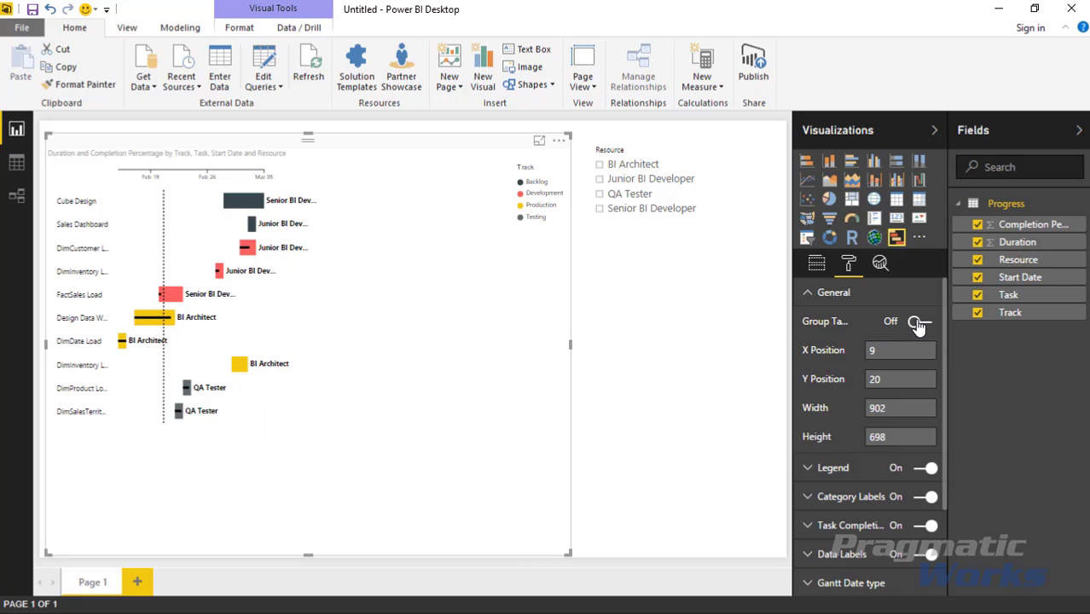
left_click(916, 324)
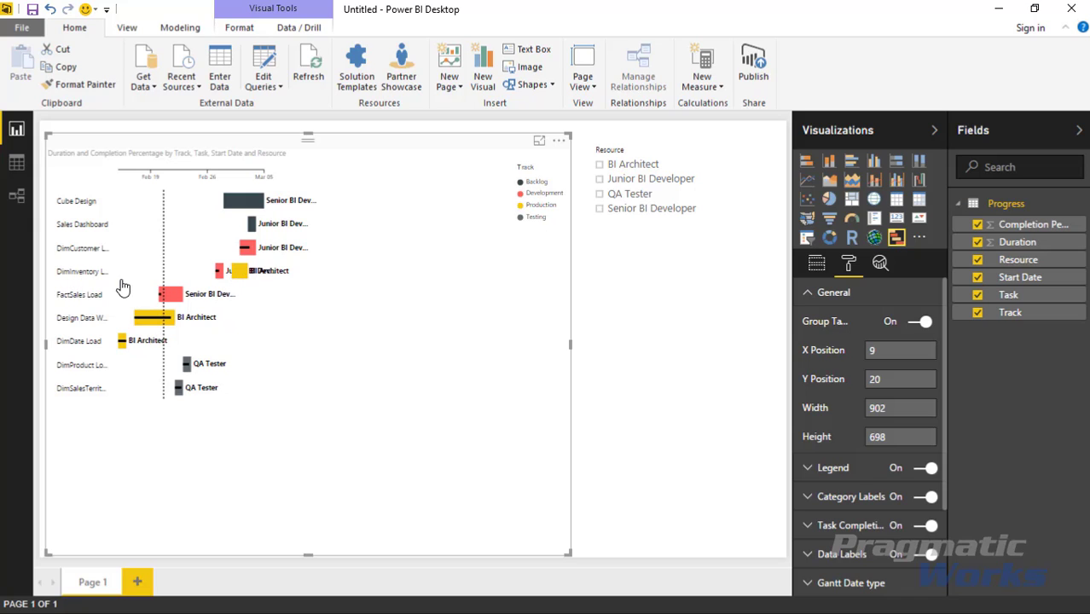
mouse_move(239, 271)
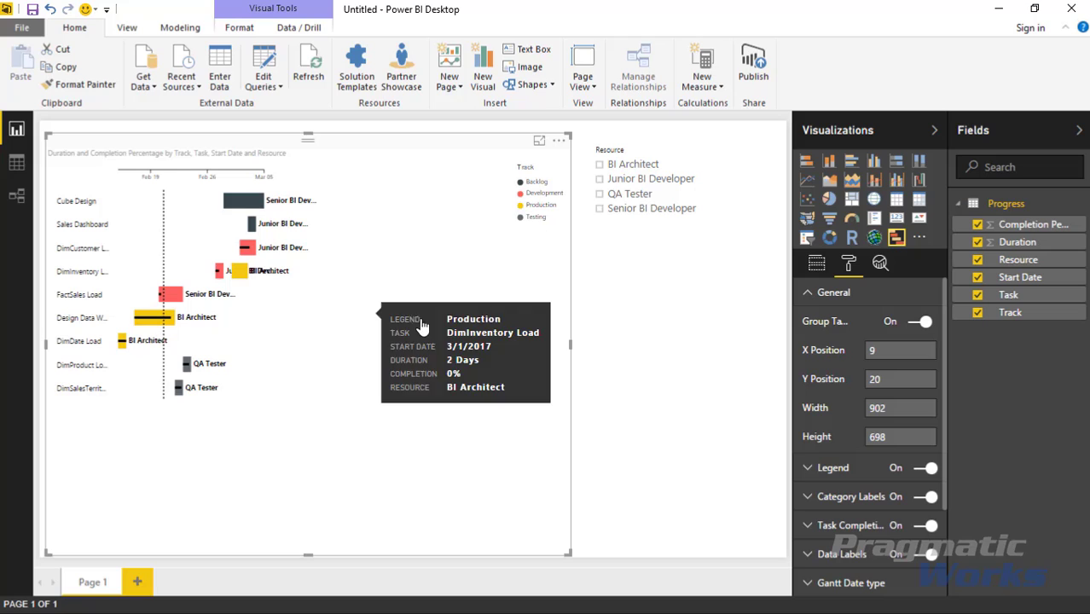
left_click(806, 292)
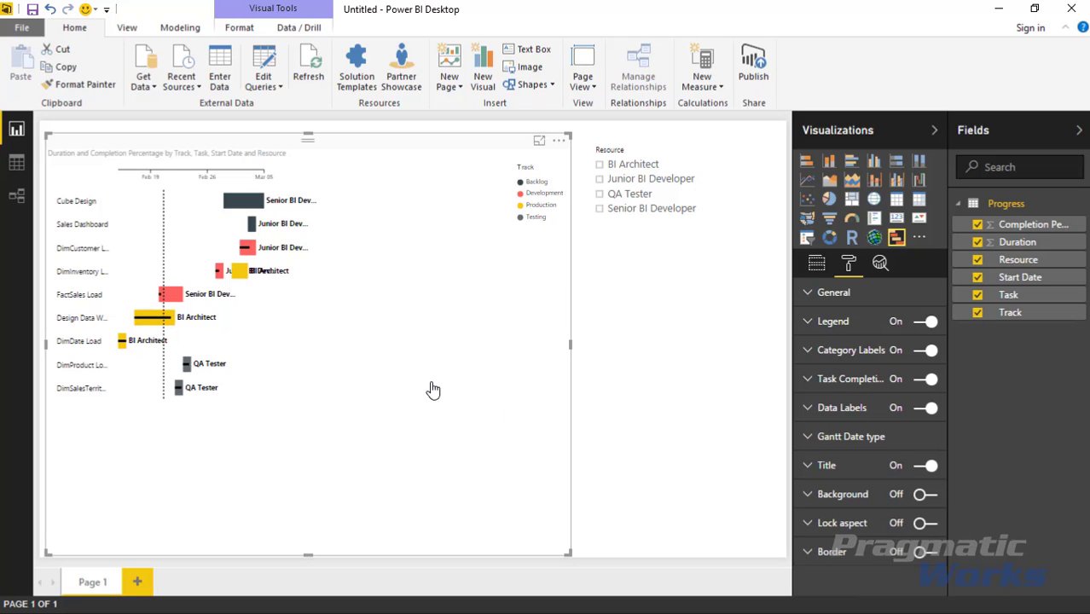
Try legend positions Top Center and Left, then return the legend to Right.
left_click(809, 322)
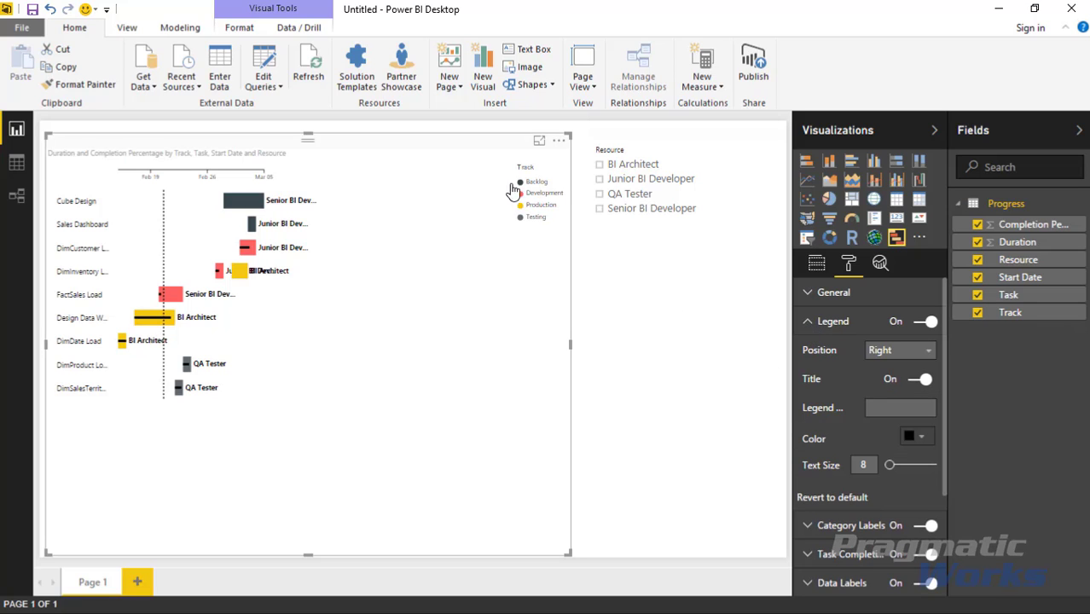
left_click(925, 354)
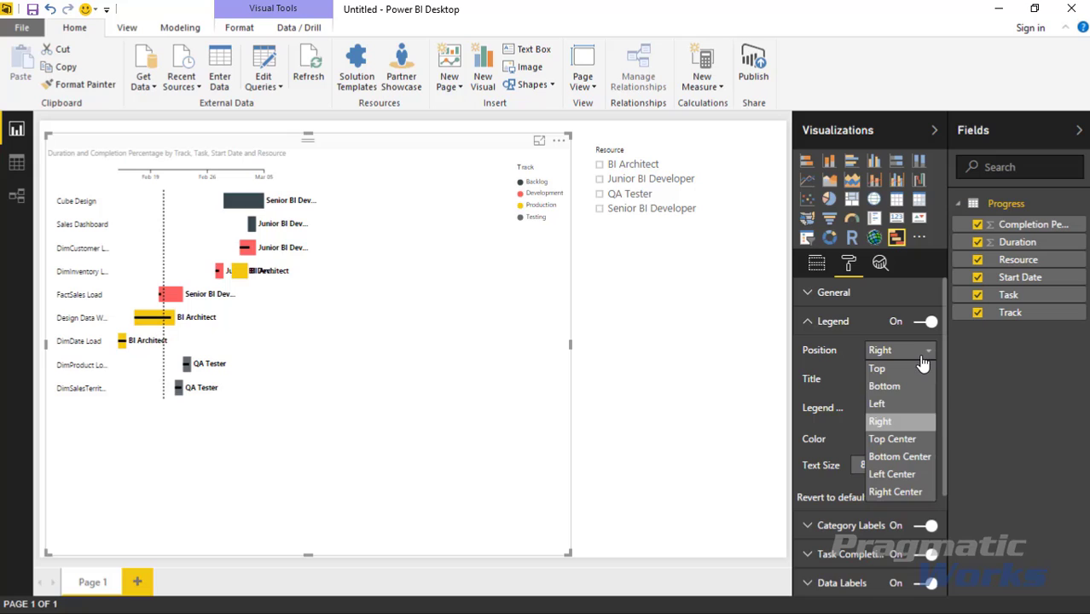
left_click(893, 439)
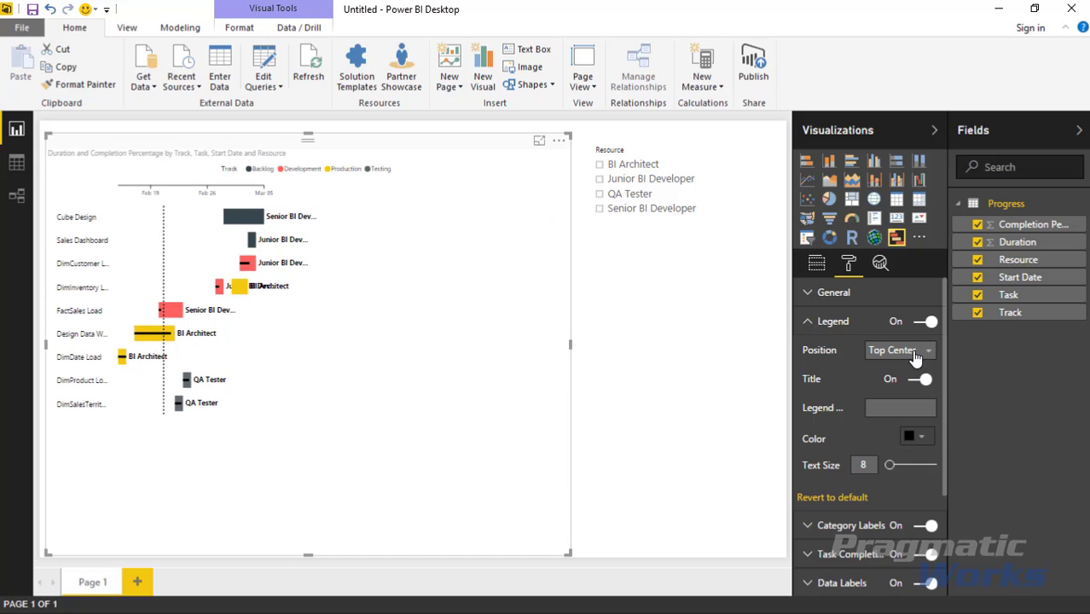
left_click(914, 358)
left_click(890, 411)
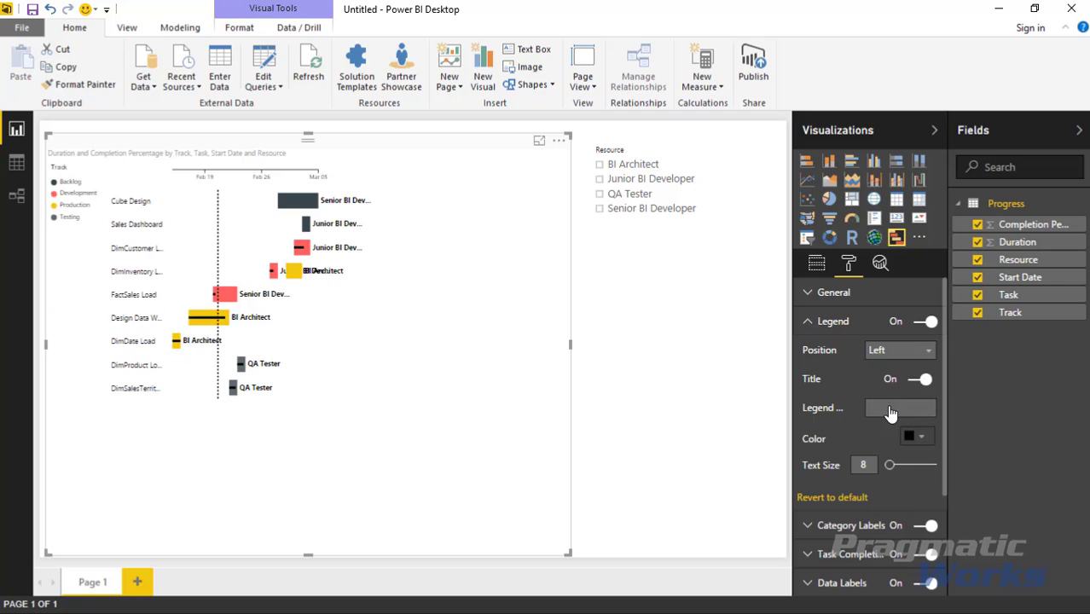
left_click(886, 351)
left_click(903, 421)
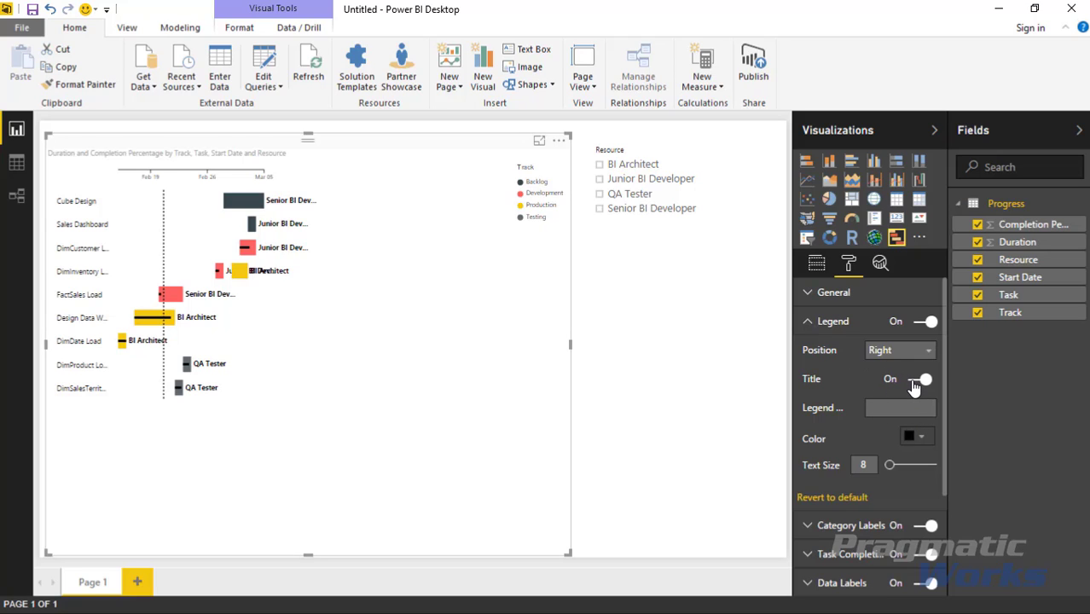
Keep the legend title shown and set legend text size to 12.
left_click(914, 382)
left_click(915, 382)
left_click_drag(891, 469, 896, 470)
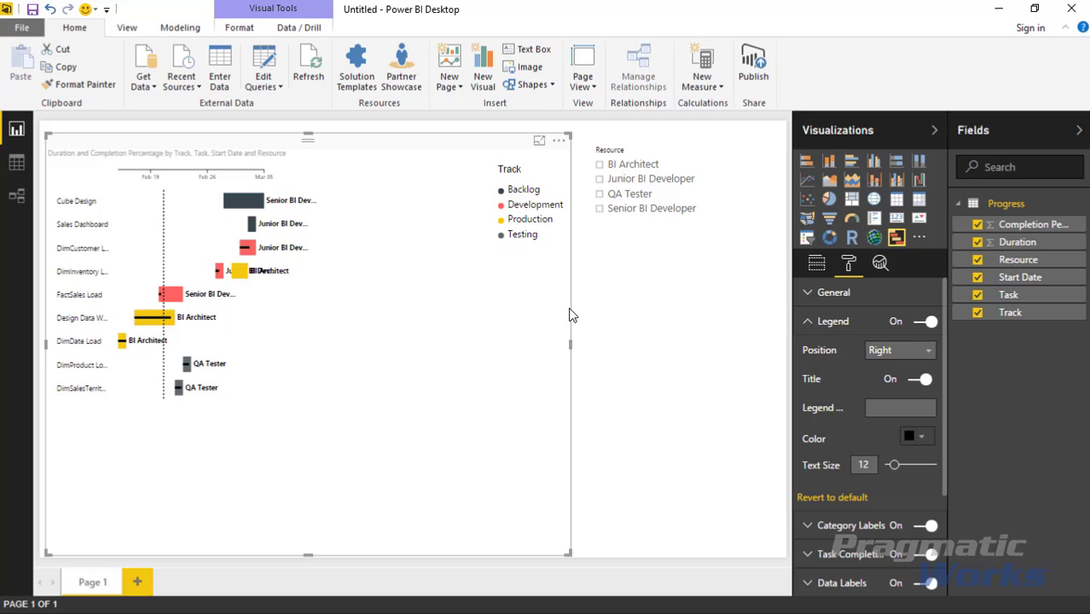
Set Category Labels to font size 12 and width 140 to show full task names.
left_click(807, 328)
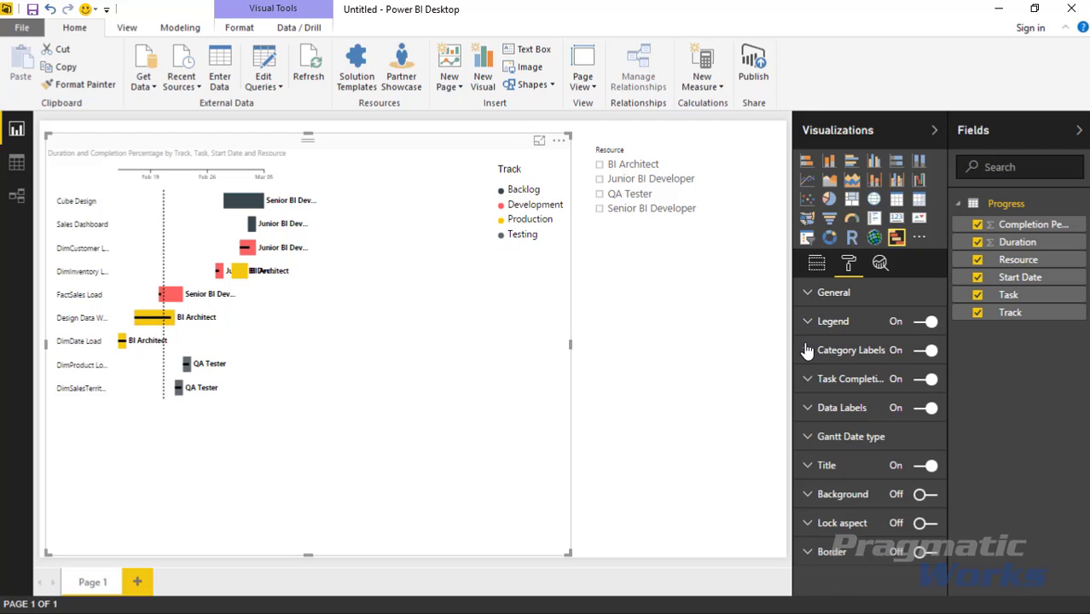
left_click(807, 351)
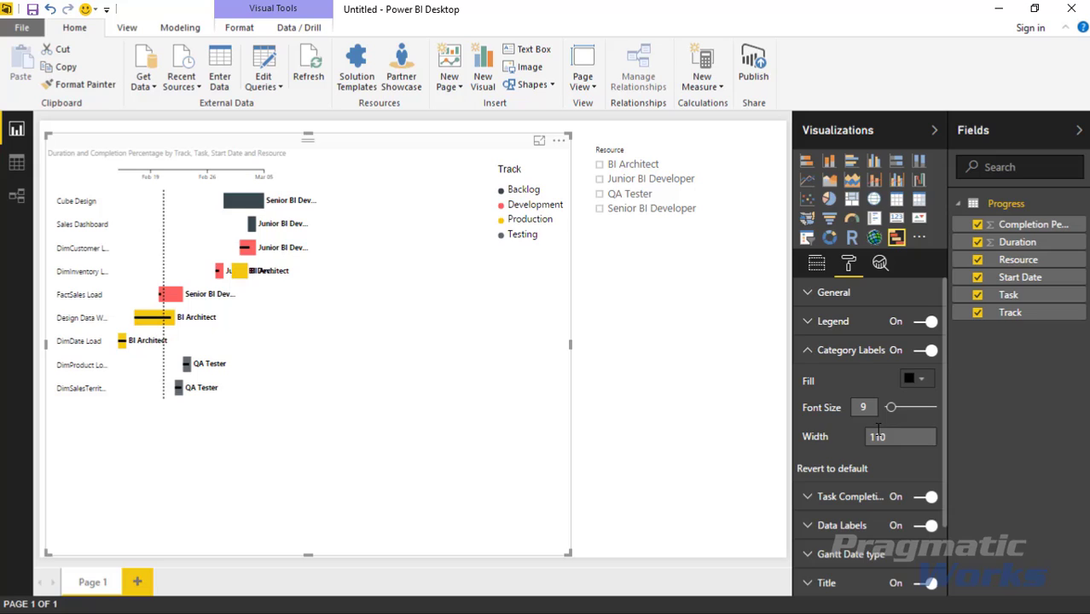
left_click(925, 352)
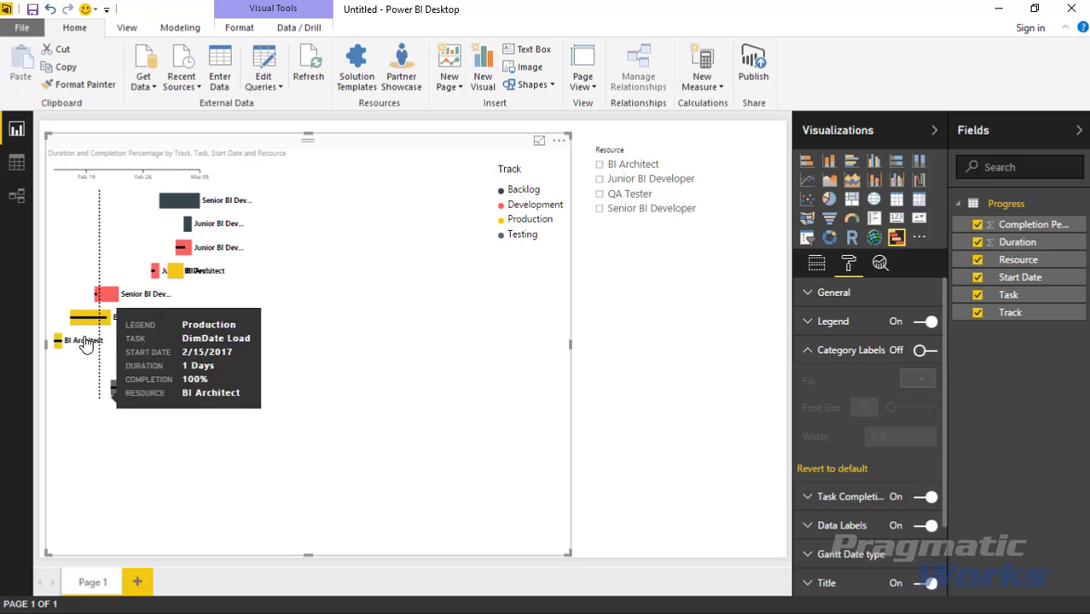
left_click(928, 352)
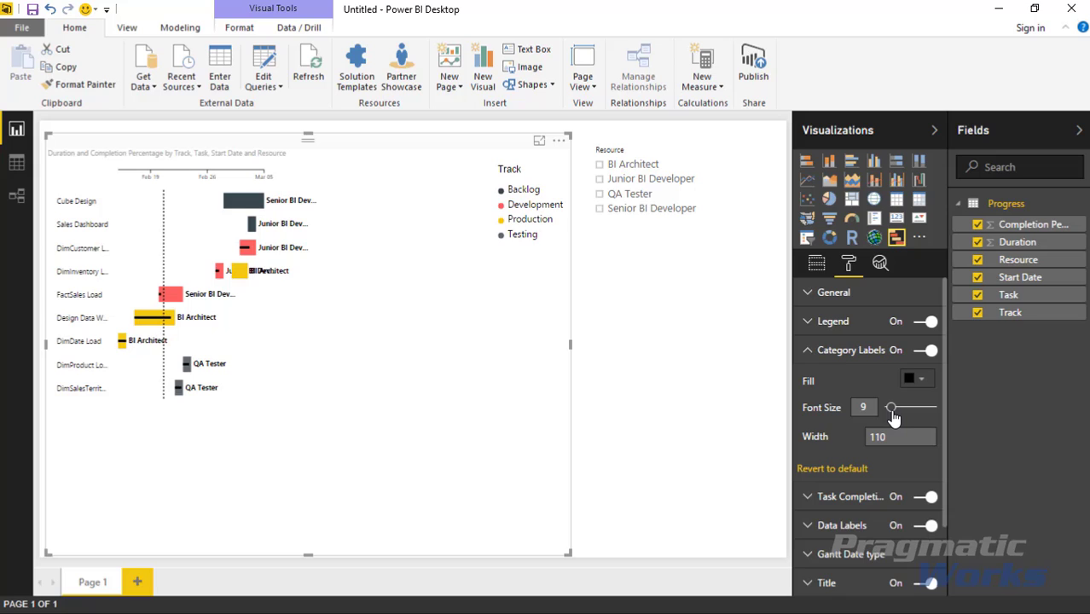
left_click_drag(891, 407, 894, 407)
type("130")
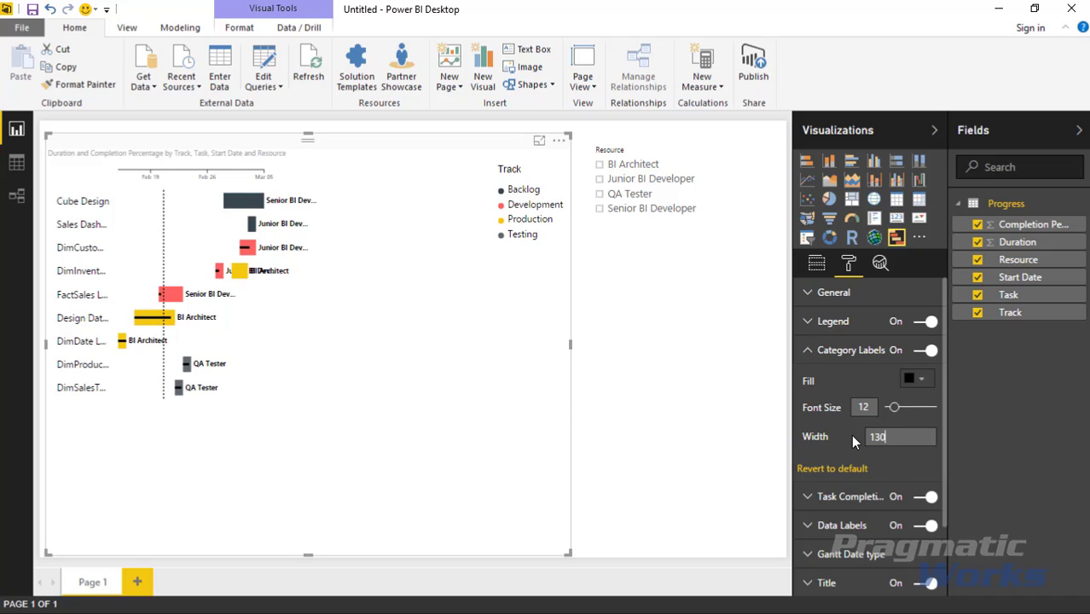
type("140")
key("Return")
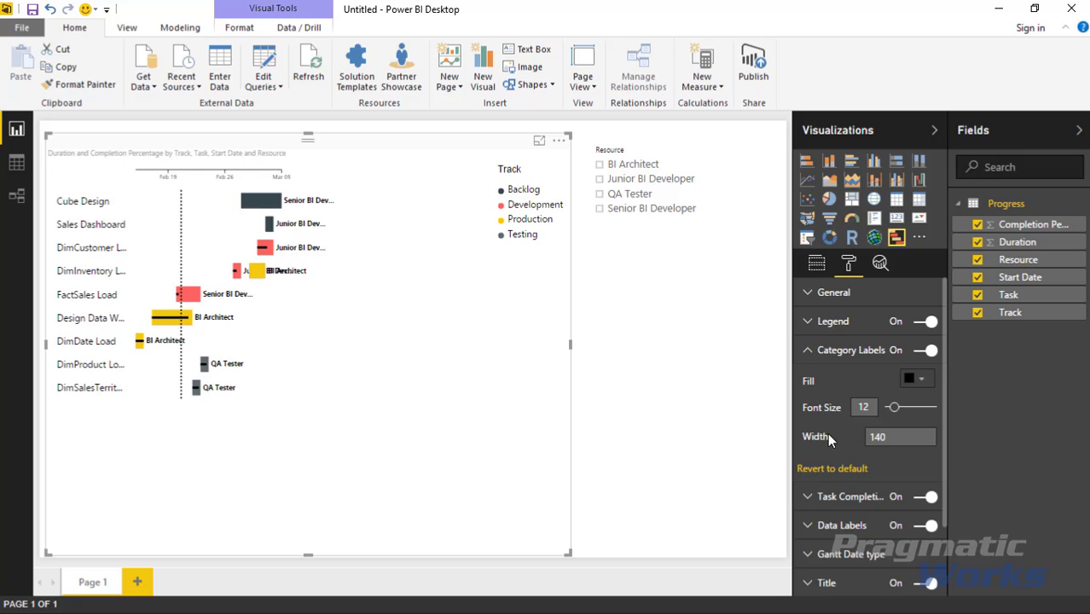
left_click(682, 449)
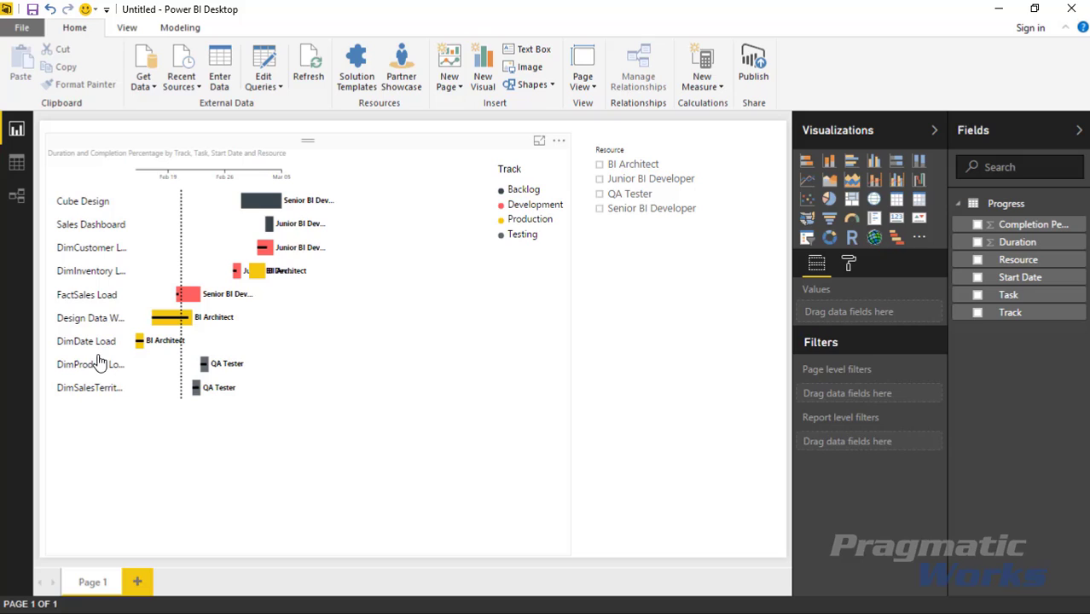
Turn Task Completion off on the Gantt chart.
left_click(521, 421)
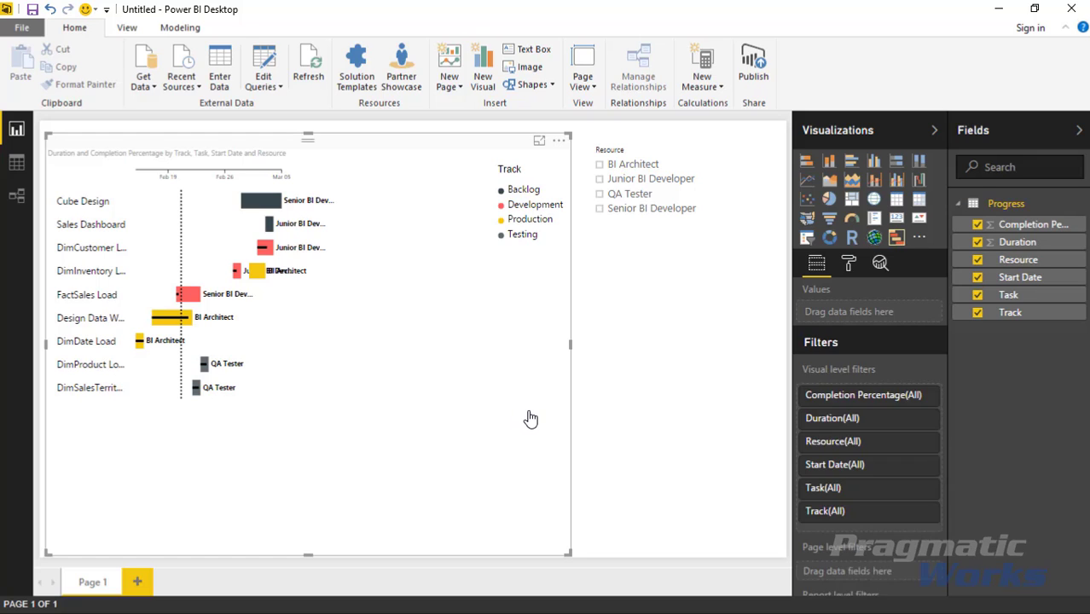
left_click(849, 265)
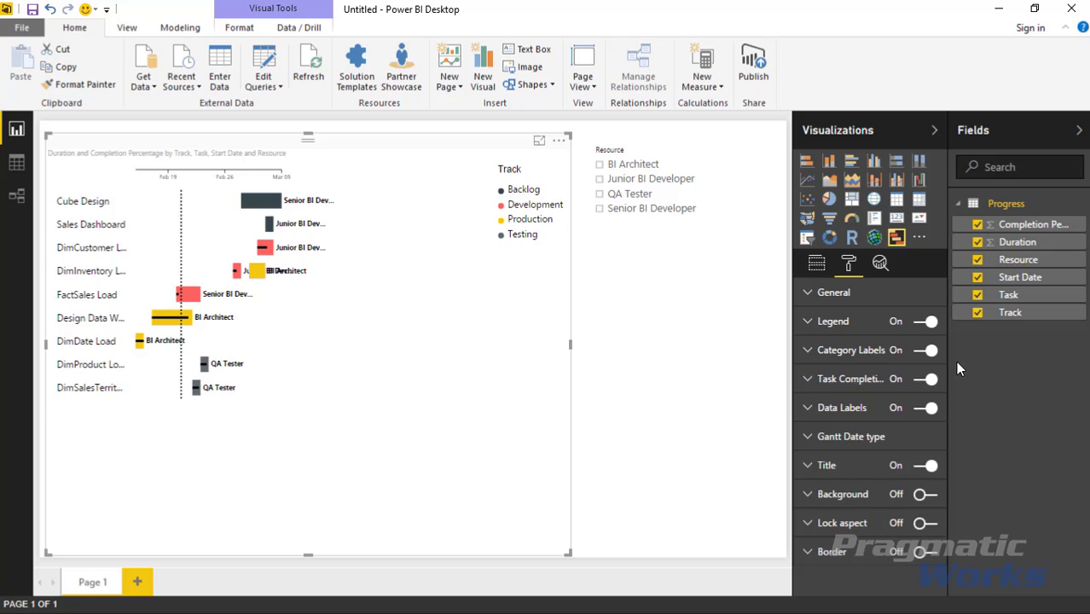
left_click(925, 378)
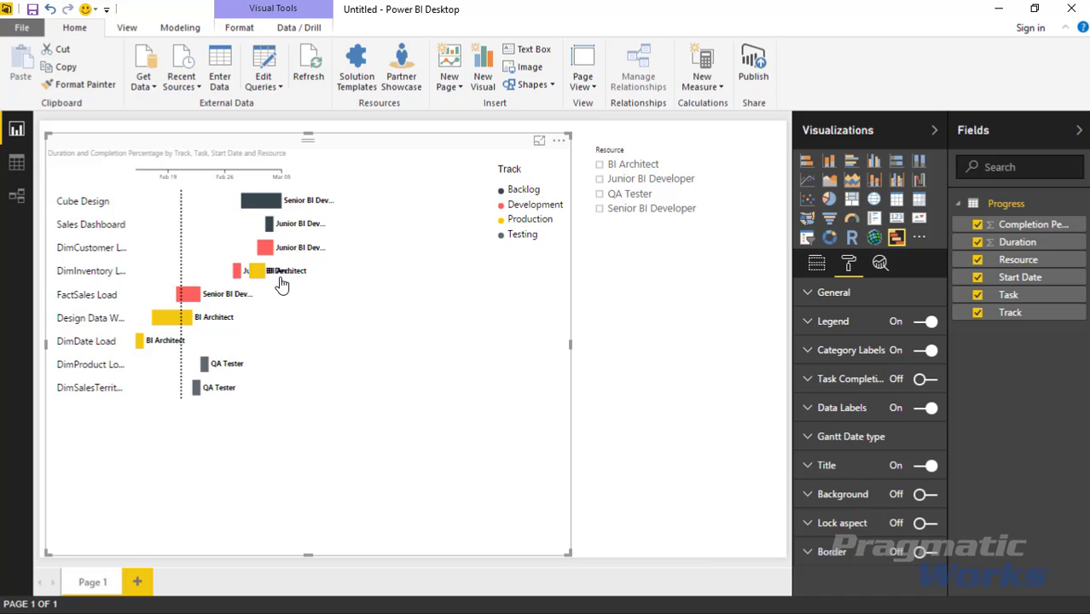
Turn the Gantt task-completion lines back on and expand the completion color setting.
left_click(923, 381)
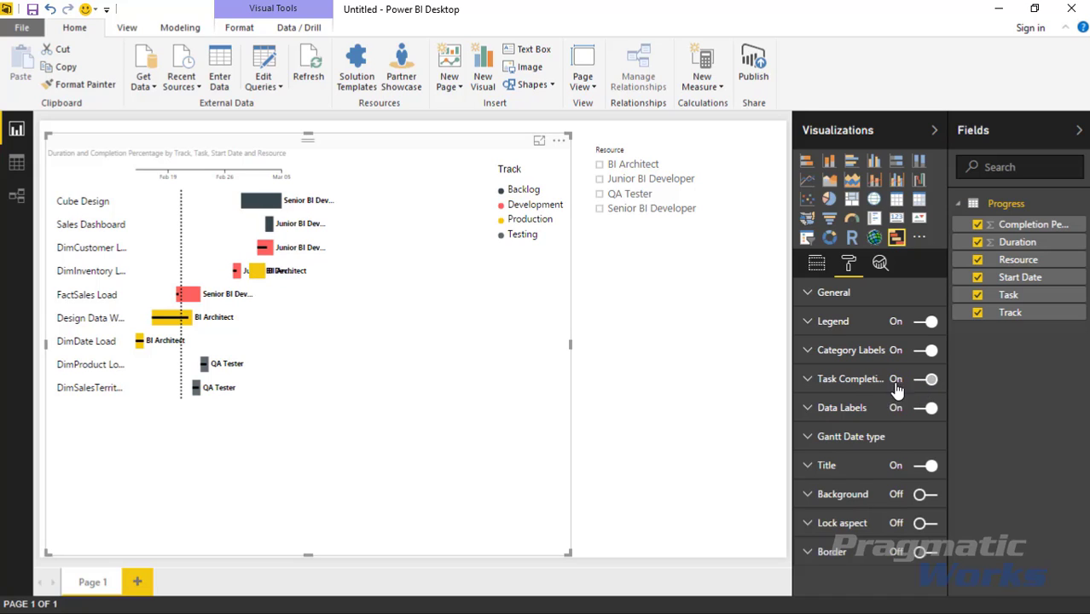
left_click(807, 379)
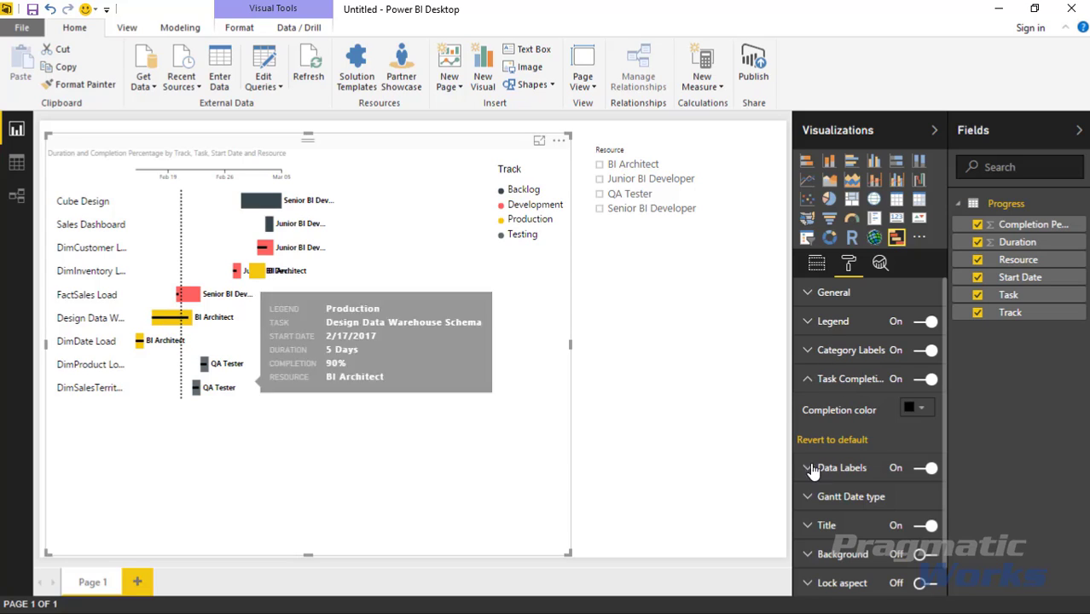
left_click(917, 411)
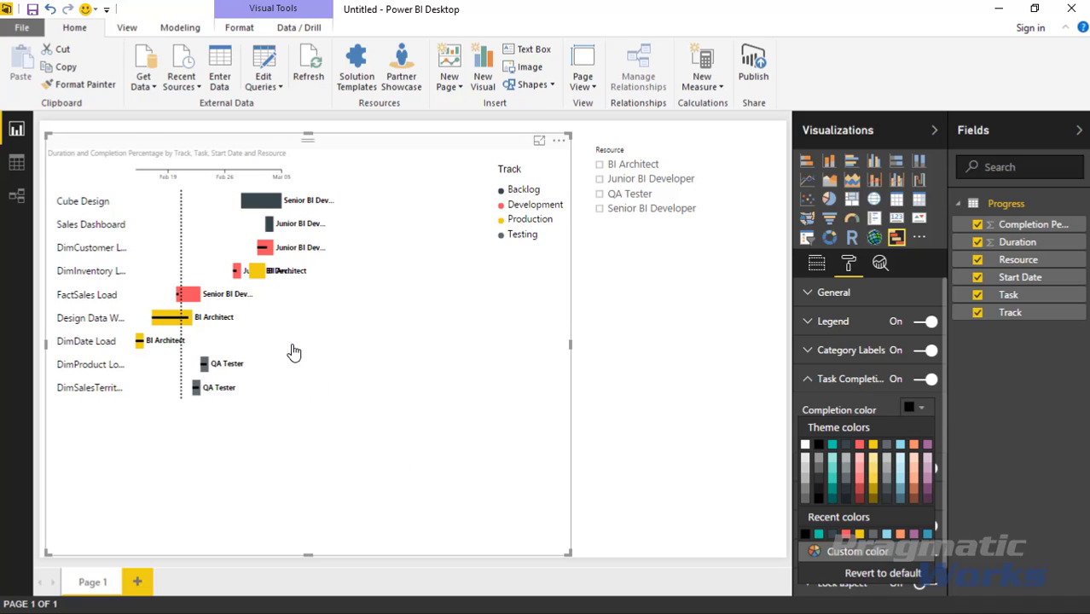
left_click(452, 316)
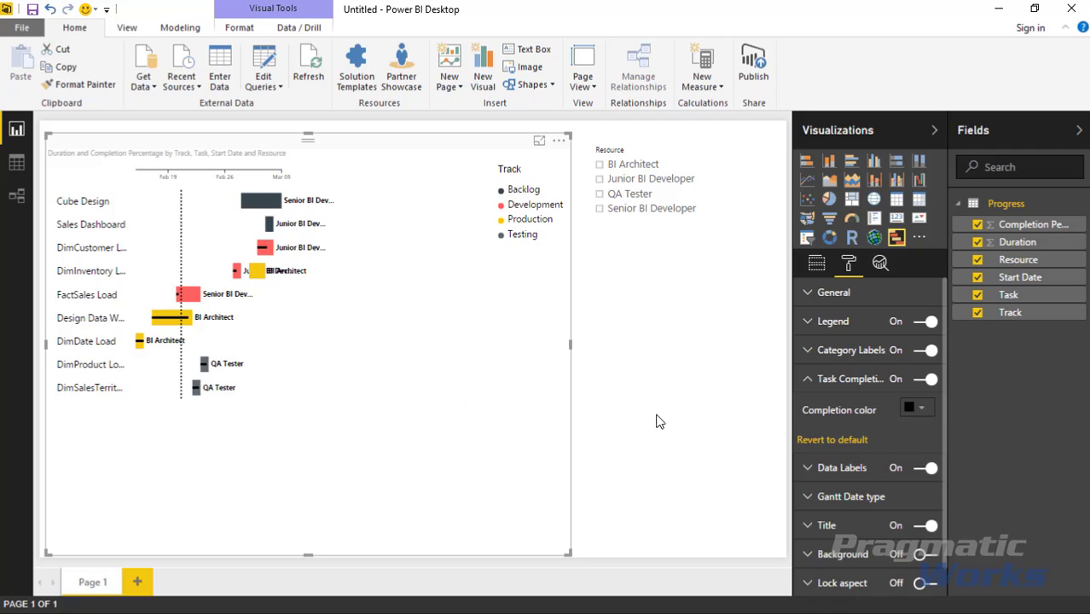
Try yellow and orange as the completion color, then settle on white.
left_click(913, 408)
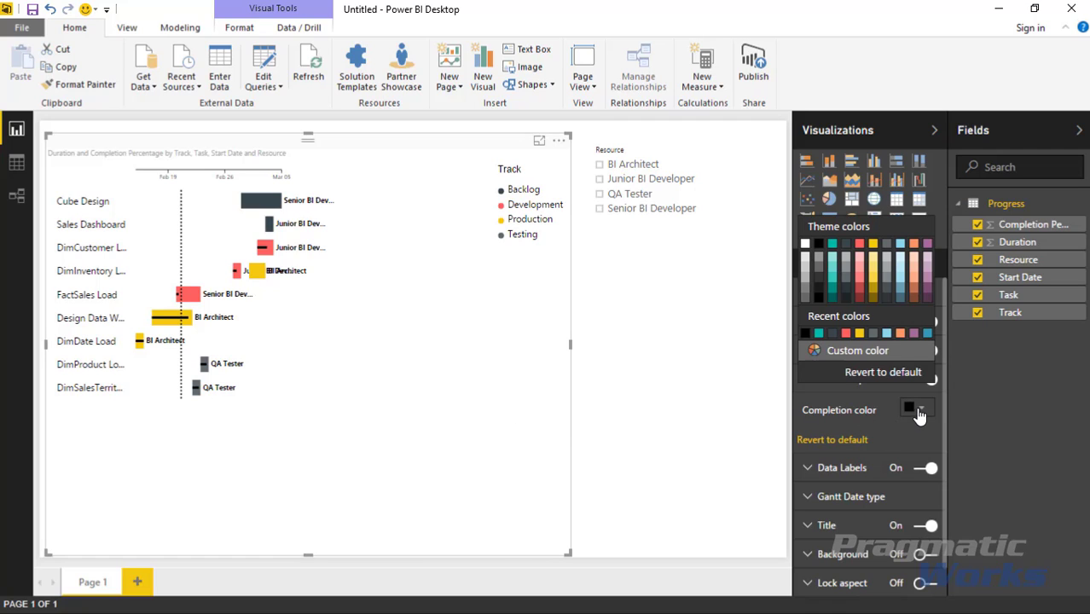
left_click(873, 248)
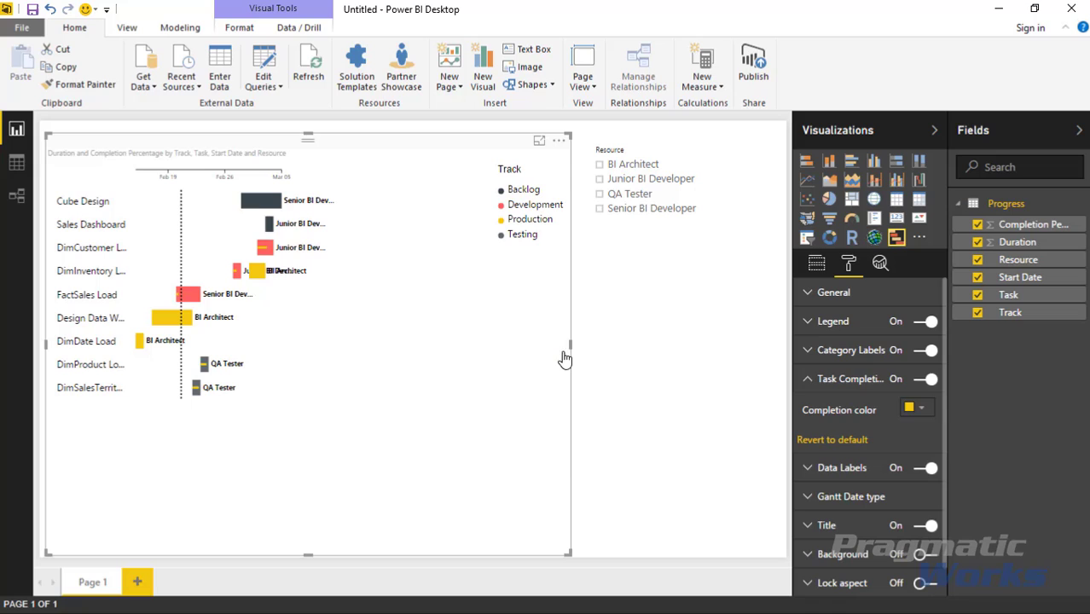
left_click(913, 407)
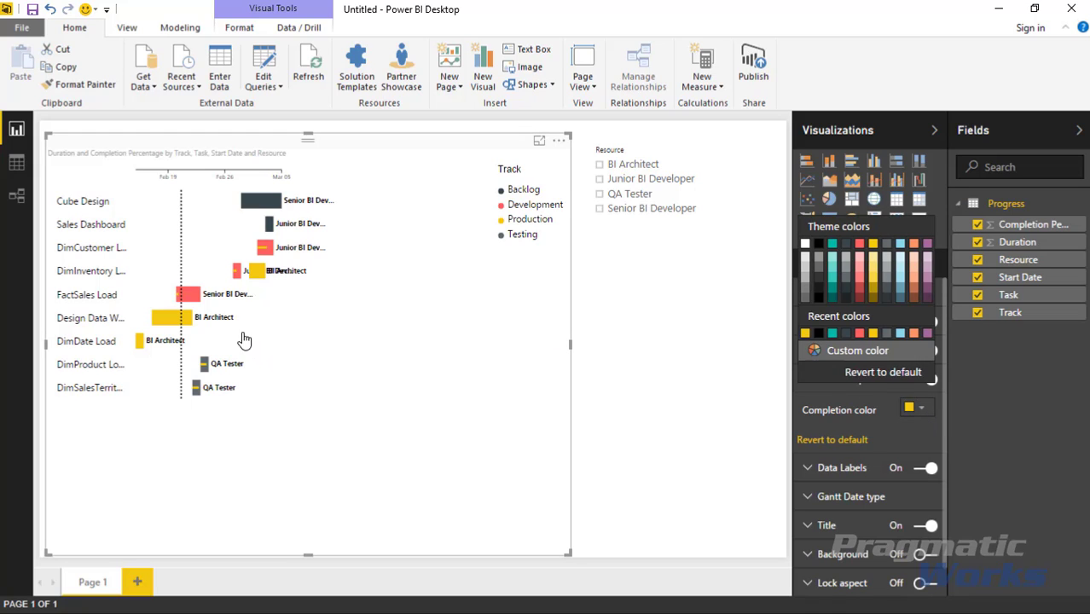
left_click(913, 245)
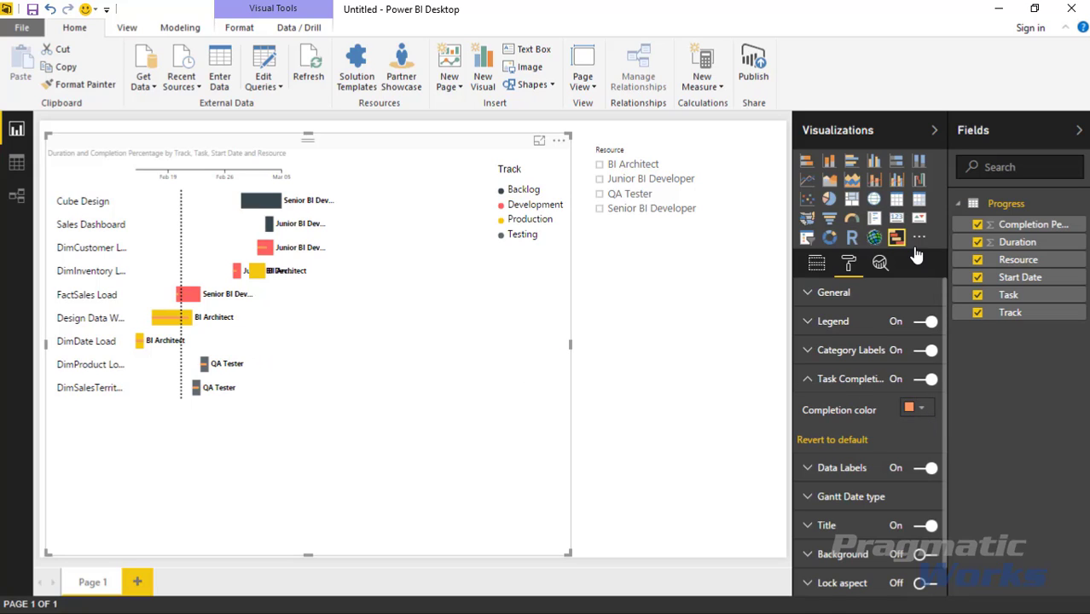
left_click(921, 409)
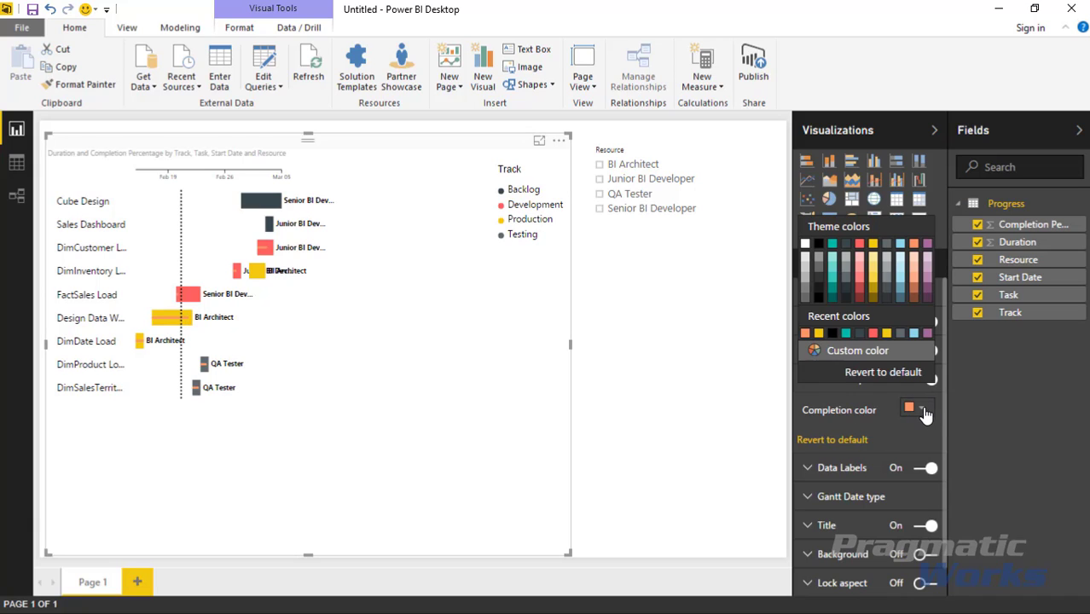
left_click(804, 245)
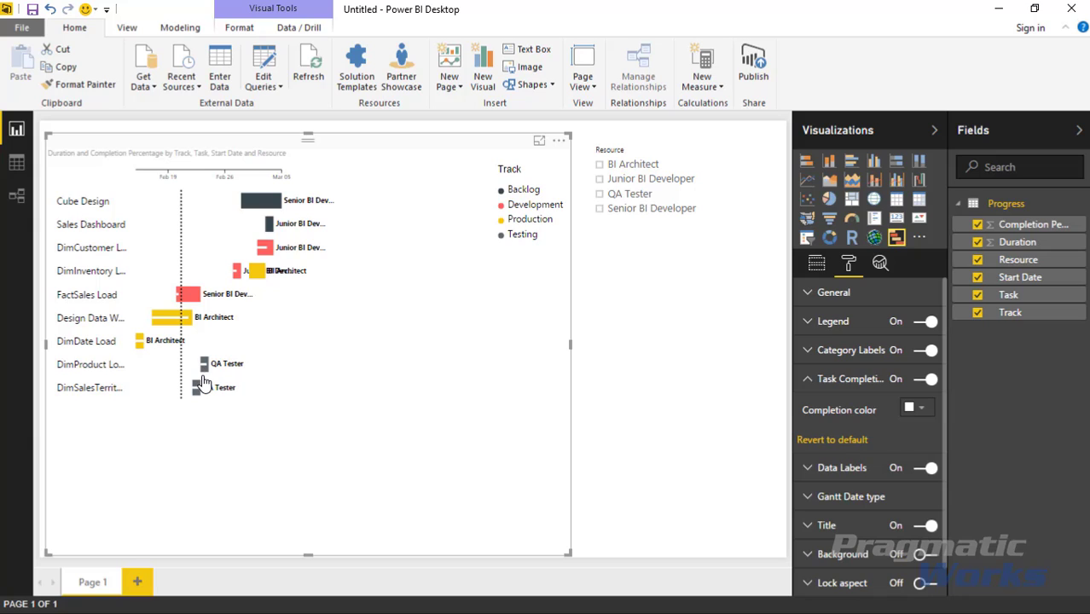
Switch Gantt data labels off and back on, with label font size 10.
left_click(814, 382)
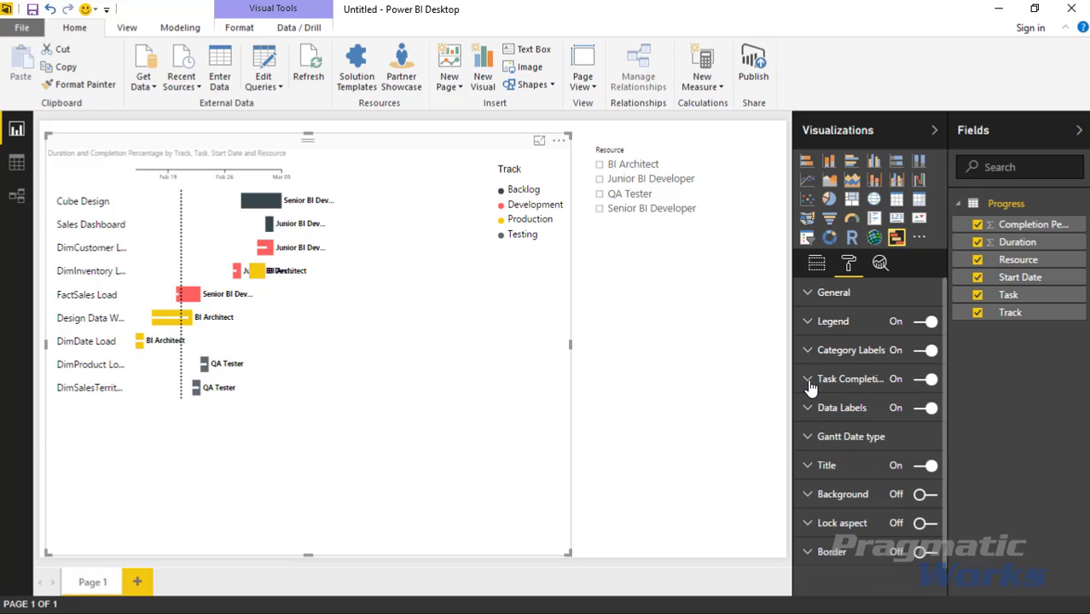
left_click(928, 410)
left_click(929, 409)
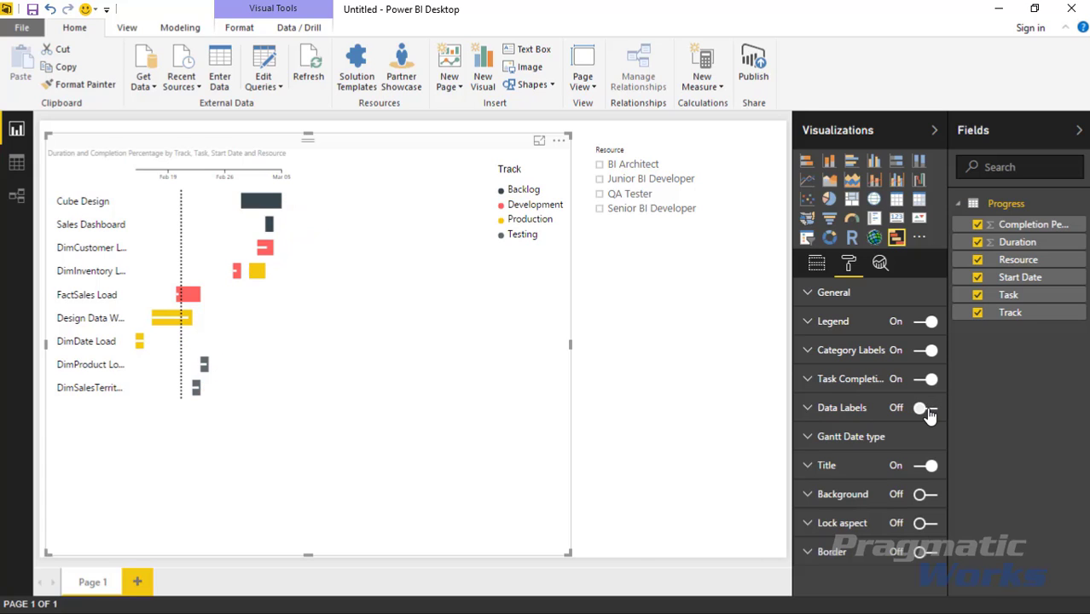
left_click(929, 409)
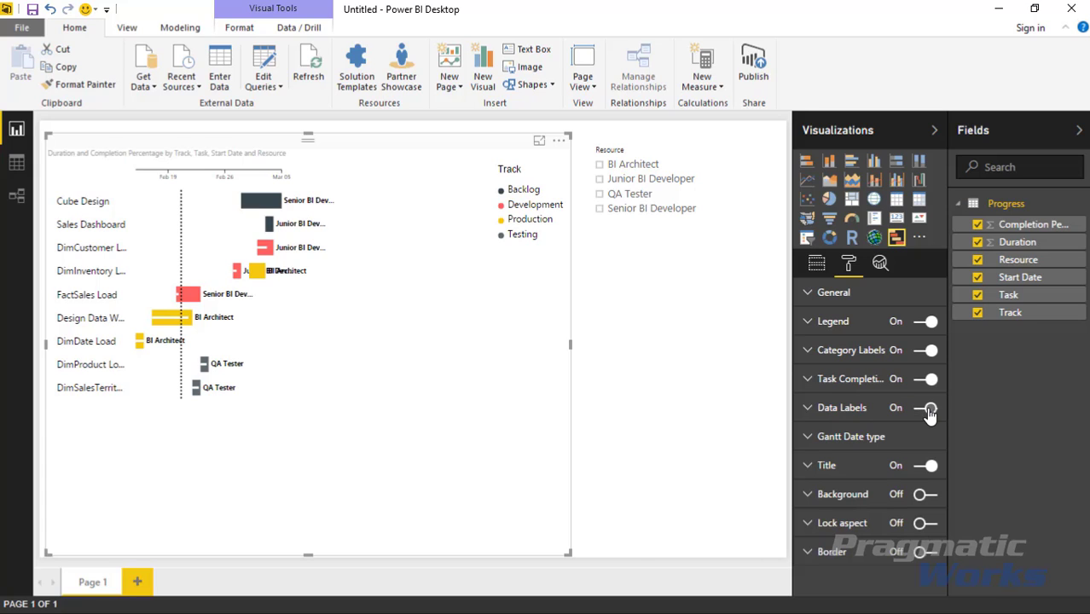
left_click(810, 410)
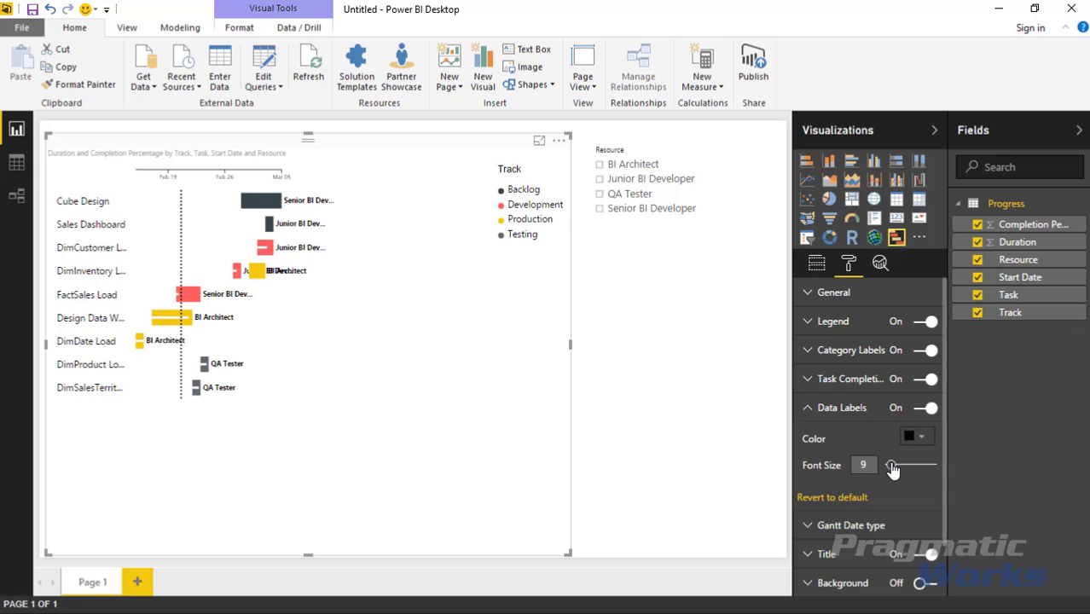
left_click_drag(891, 469, 896, 469)
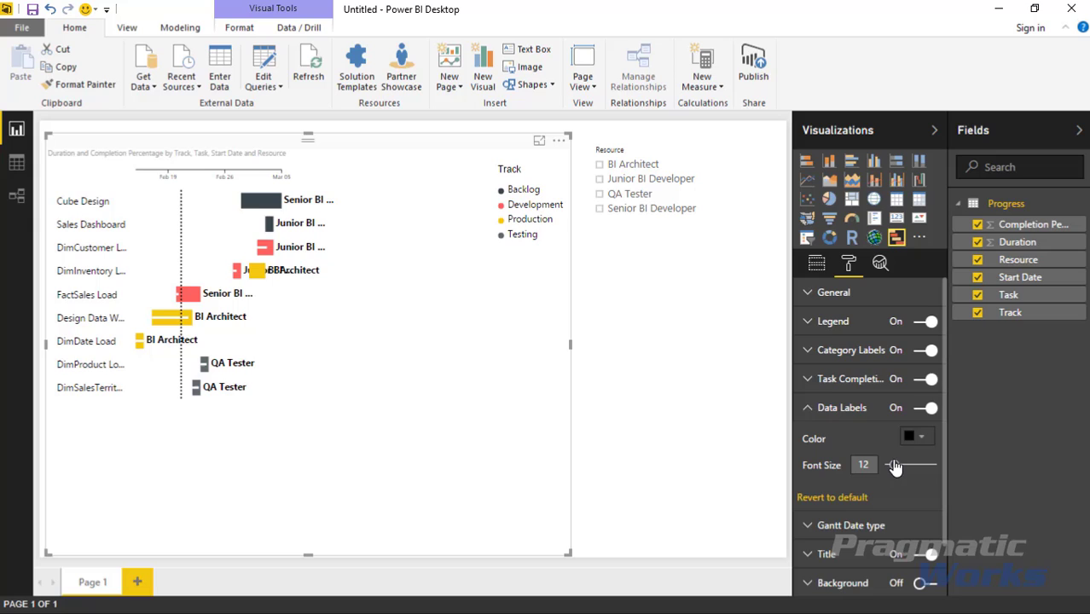
left_click_drag(895, 468, 894, 467)
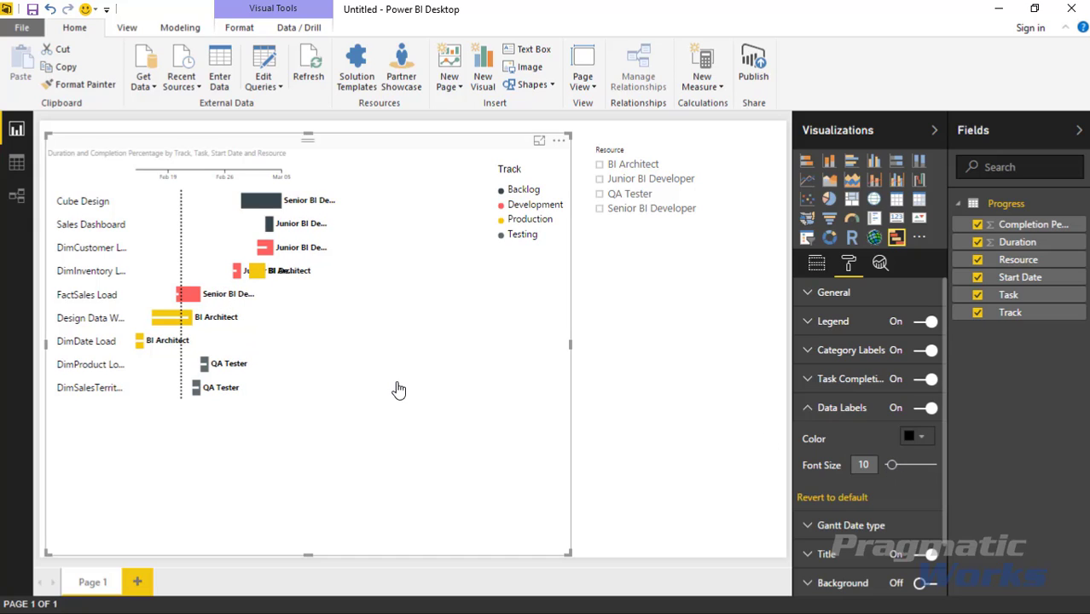
left_click(809, 408)
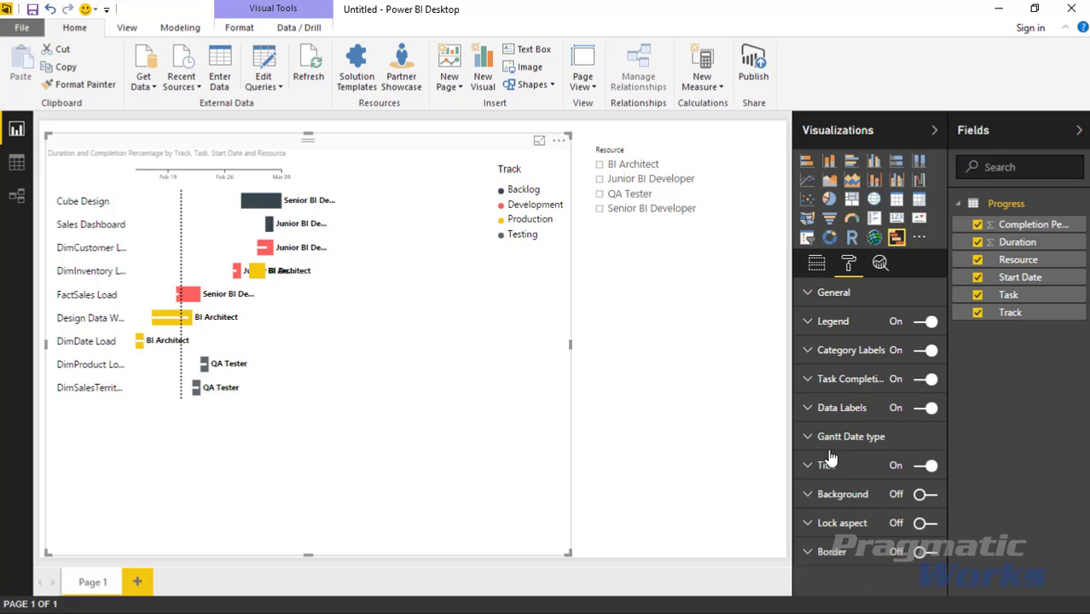
Make the Resource slicer narrower, briefly filtering to QA Tester and clearing it.
left_click(814, 441)
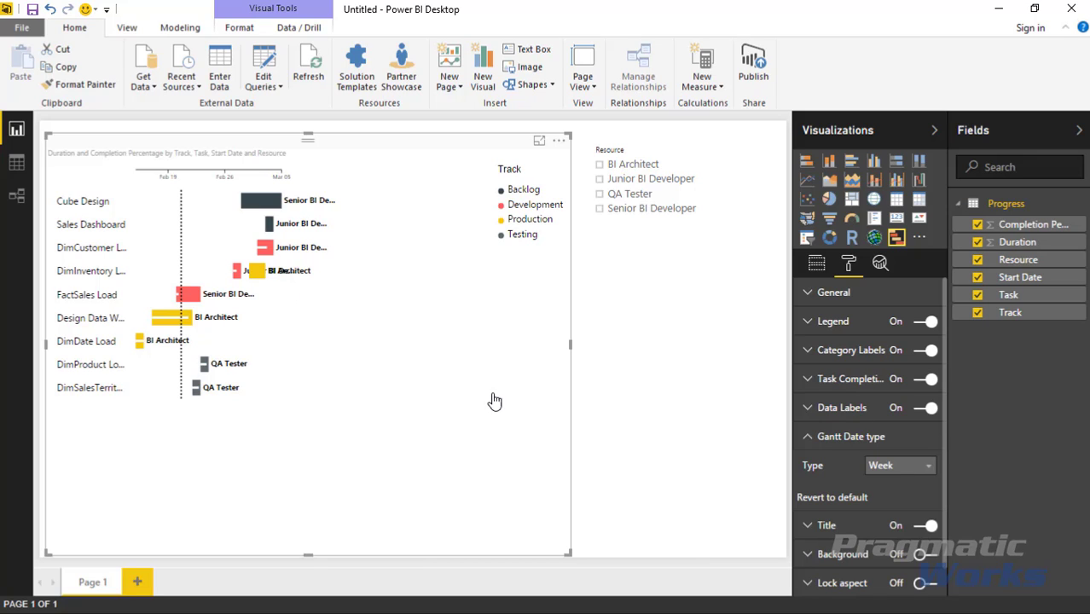
left_click(735, 195)
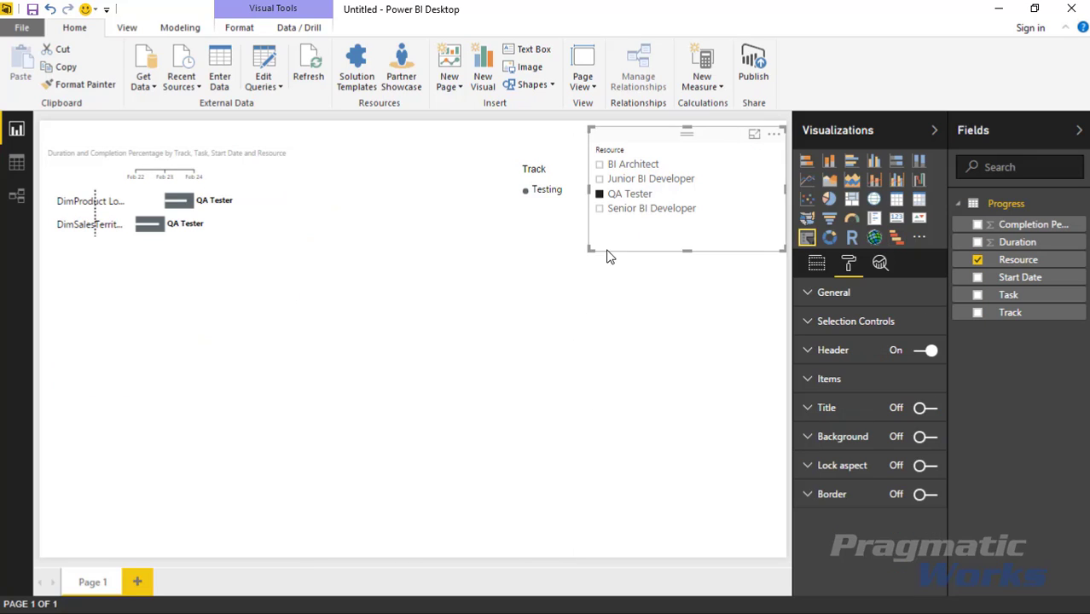
left_click_drag(588, 251, 675, 261)
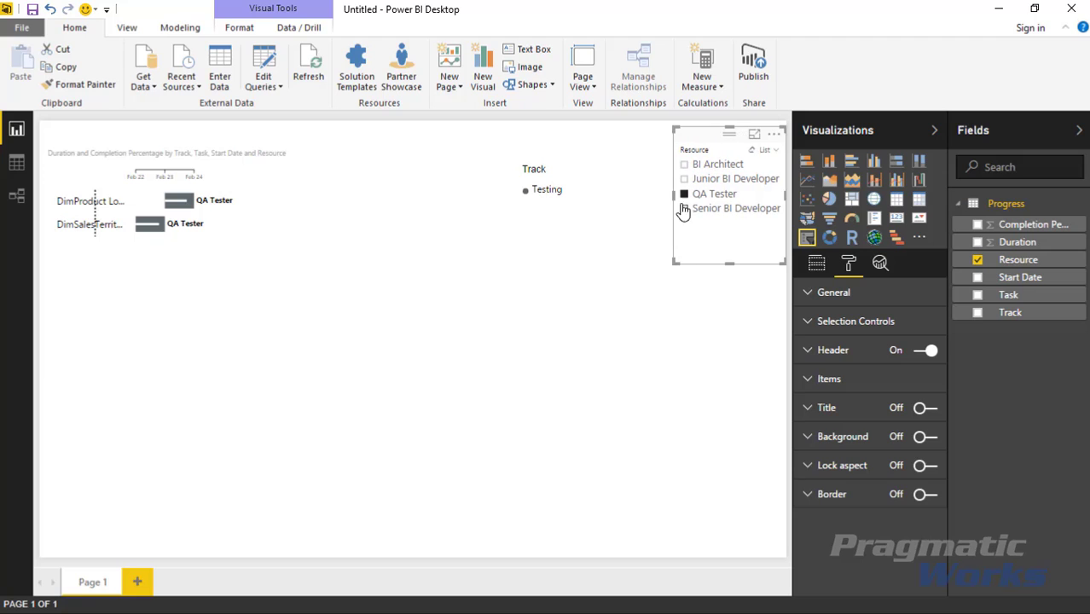
left_click(687, 194)
left_click(498, 364)
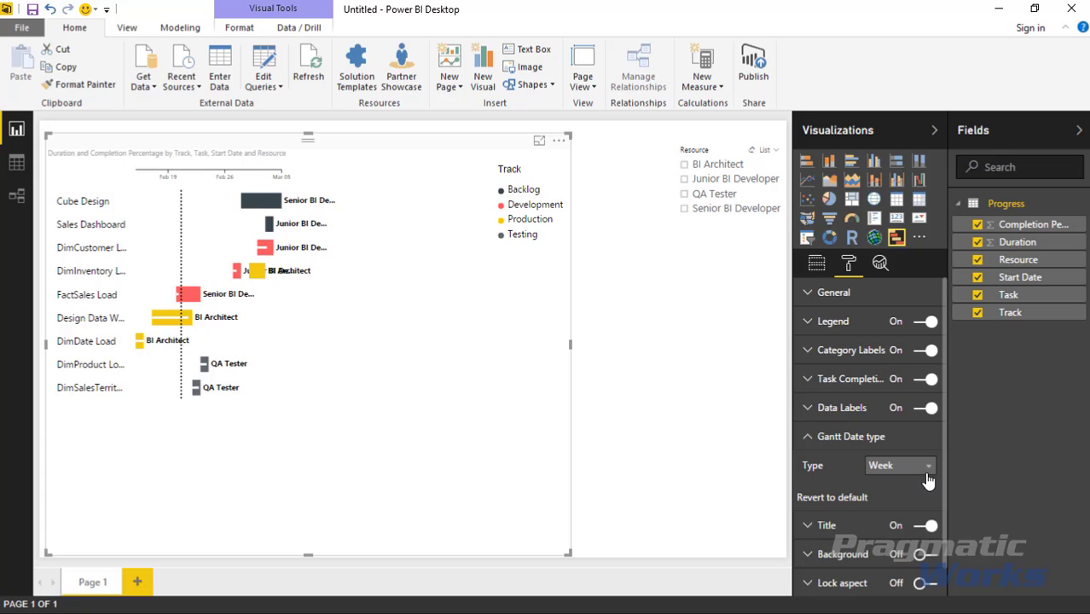
Set the Gantt date type to Day and widen the chart to the right.
left_click(927, 477)
left_click(899, 482)
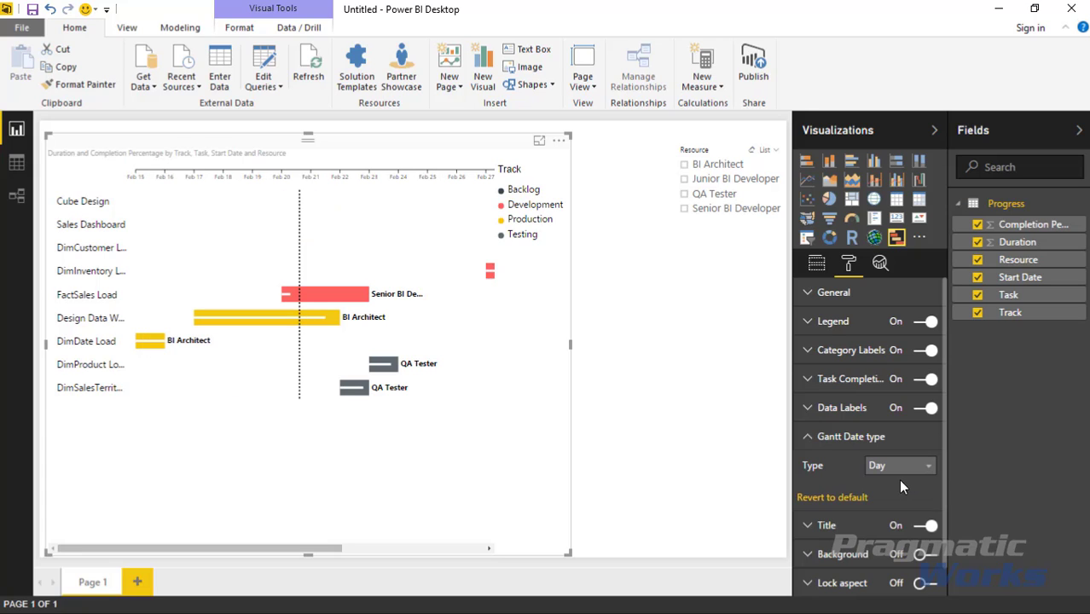
mouse_move(570, 344)
left_mouse_down()
mouse_move(784, 350)
mouse_move(630, 346)
left_mouse_up()
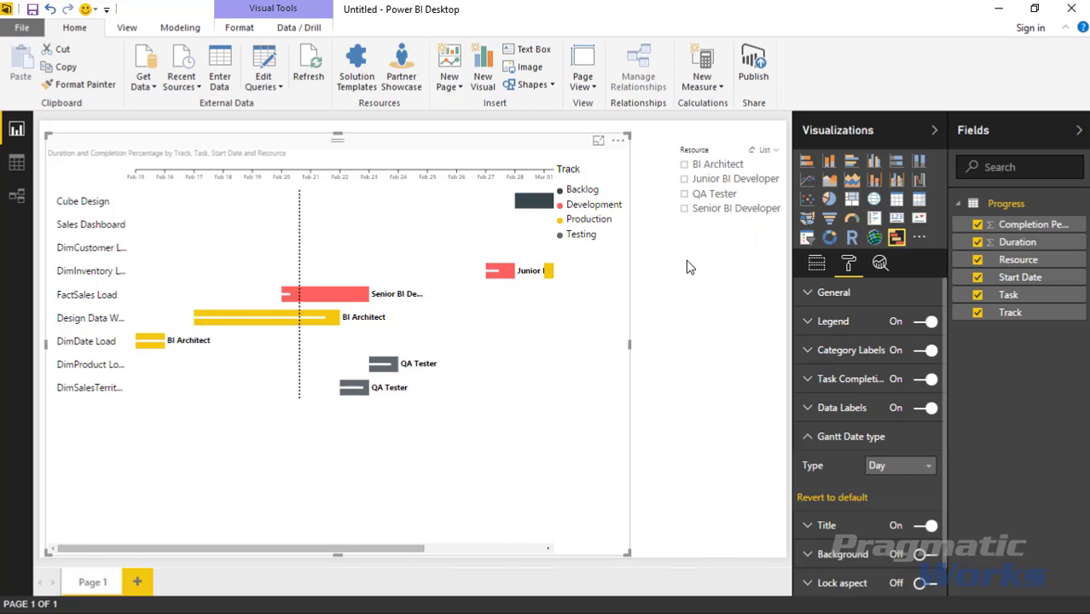
Stretch the Gantt chart across the page so the Feb 15–Mar 05 days fit.
left_click(738, 249)
left_click(652, 317)
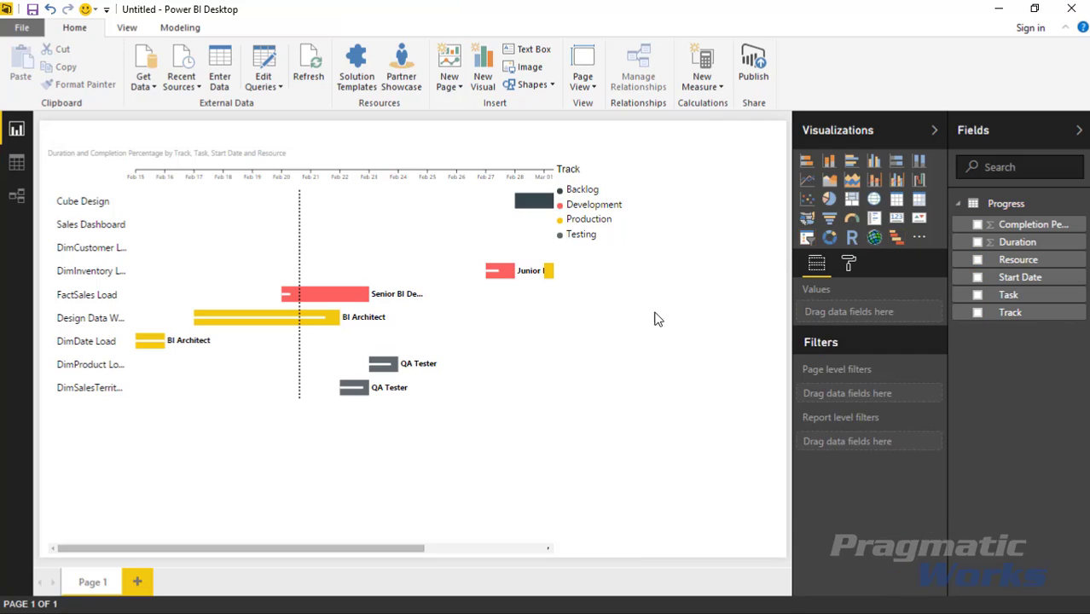
left_click(576, 360)
left_click_drag(631, 345, 784, 343)
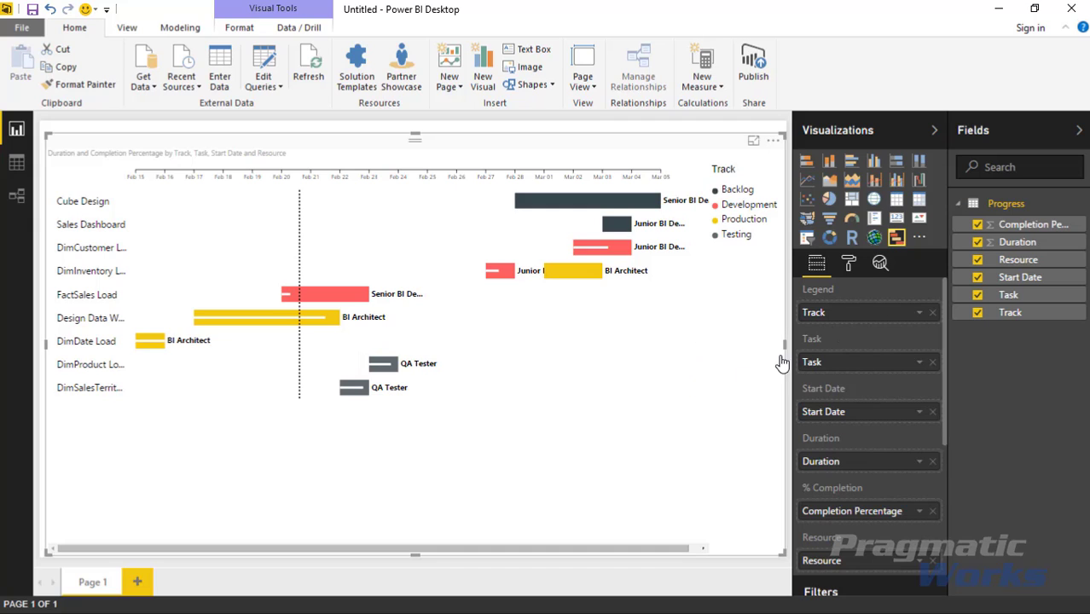
Try Month and Year Gantt date types, then return the timeline to Day.
left_click(850, 268)
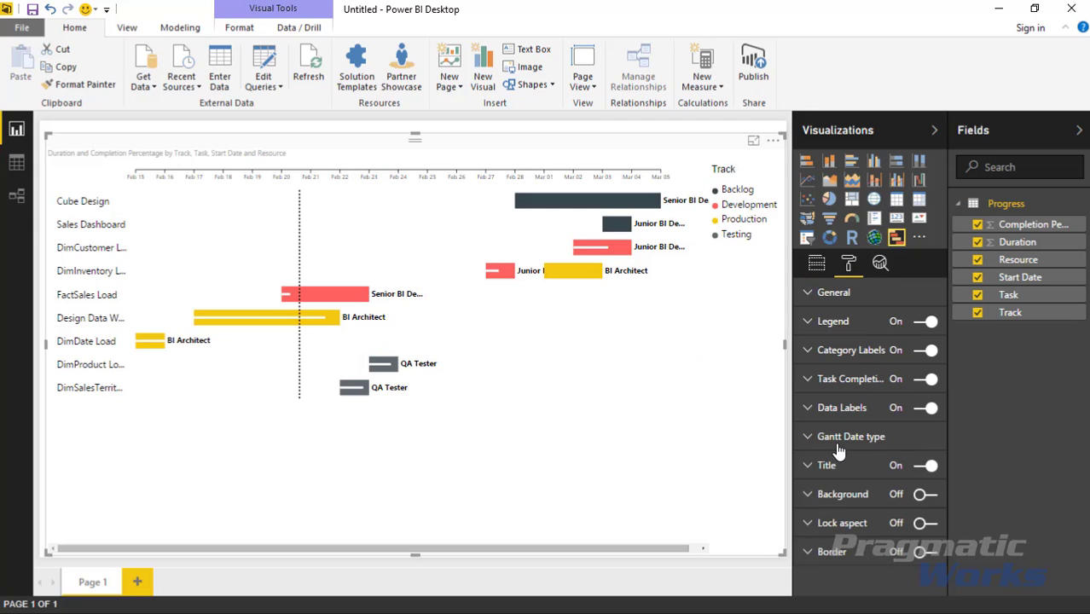
left_click(810, 440)
left_click(892, 467)
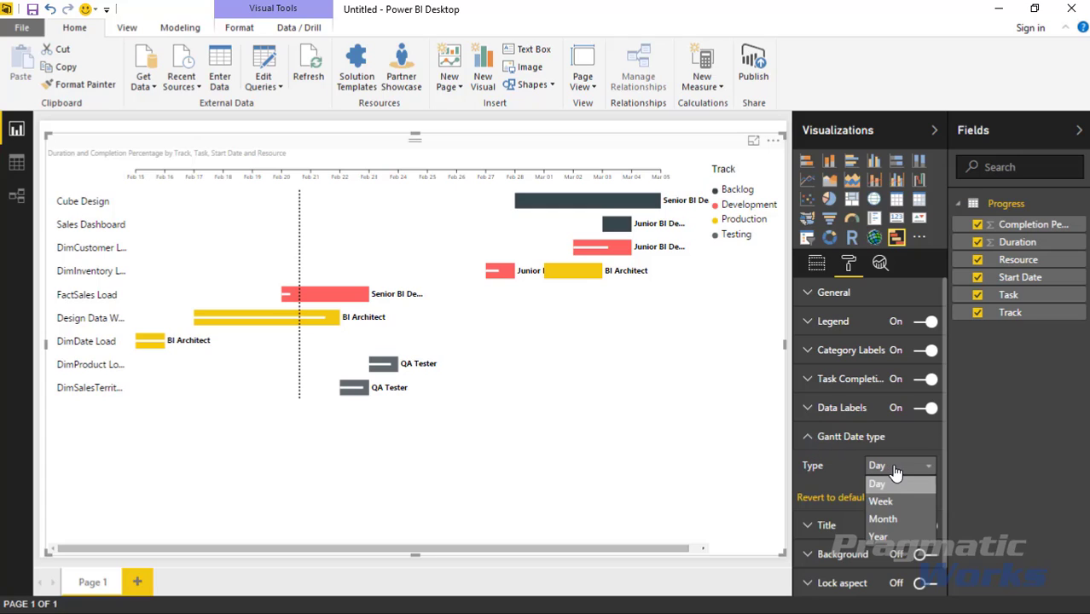
left_click(908, 521)
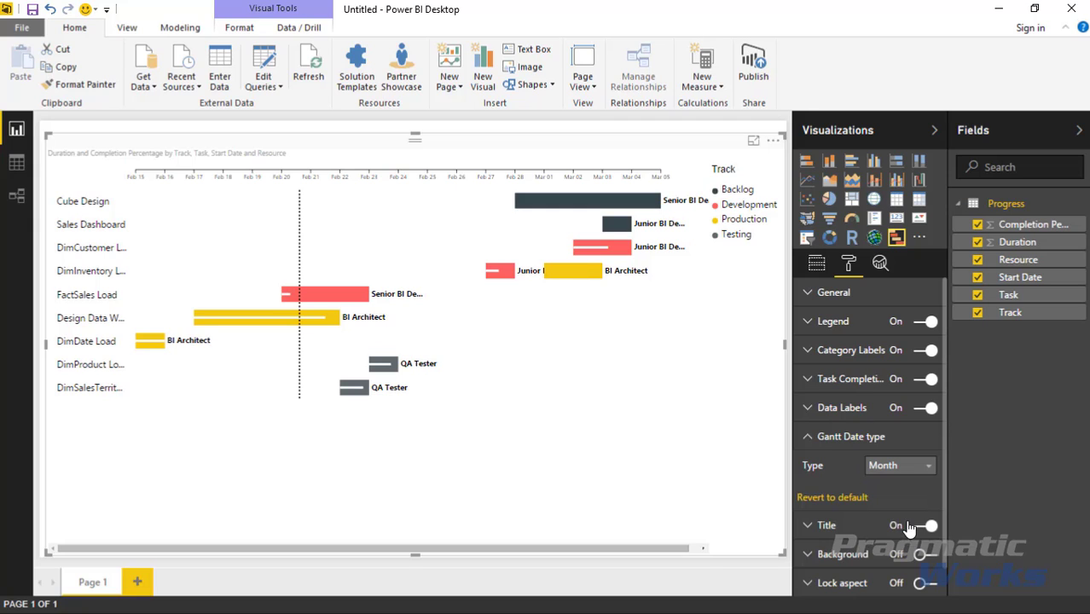
left_click(924, 476)
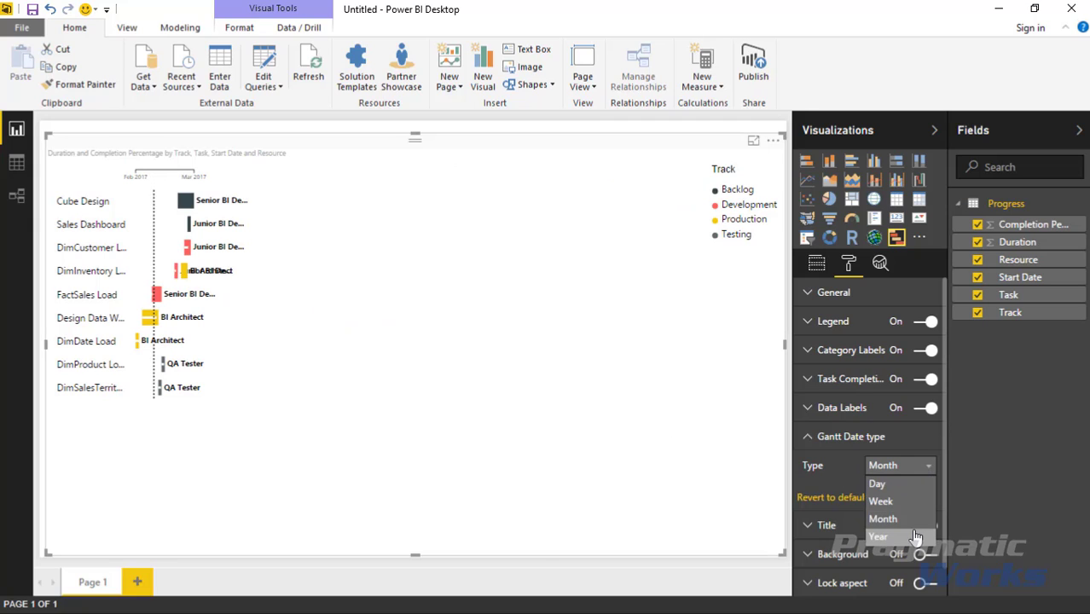
left_click(911, 537)
left_click(922, 469)
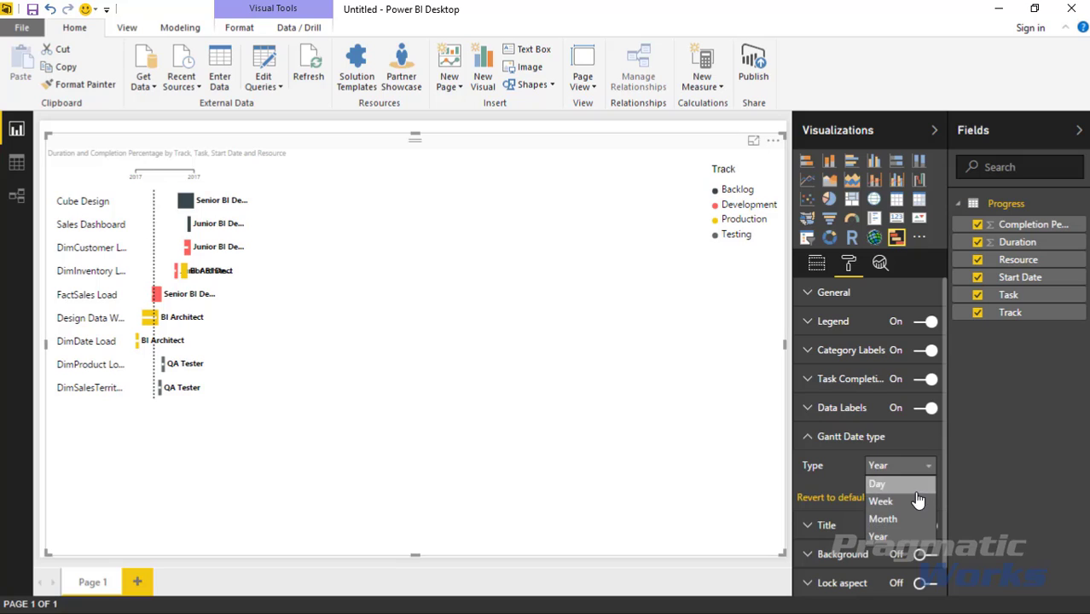
left_click(908, 484)
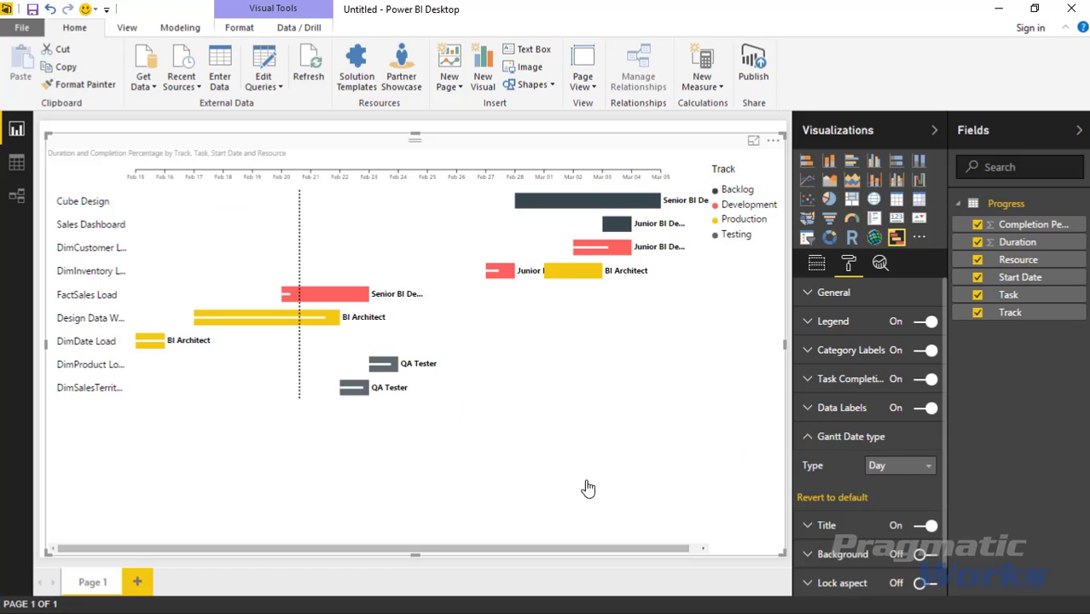
left_click(804, 439)
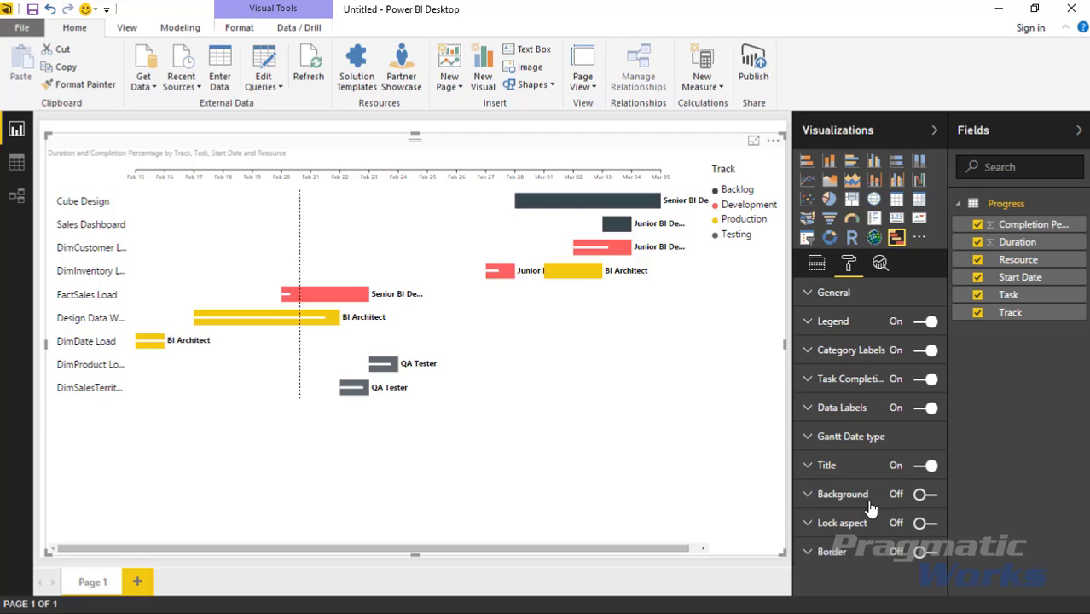